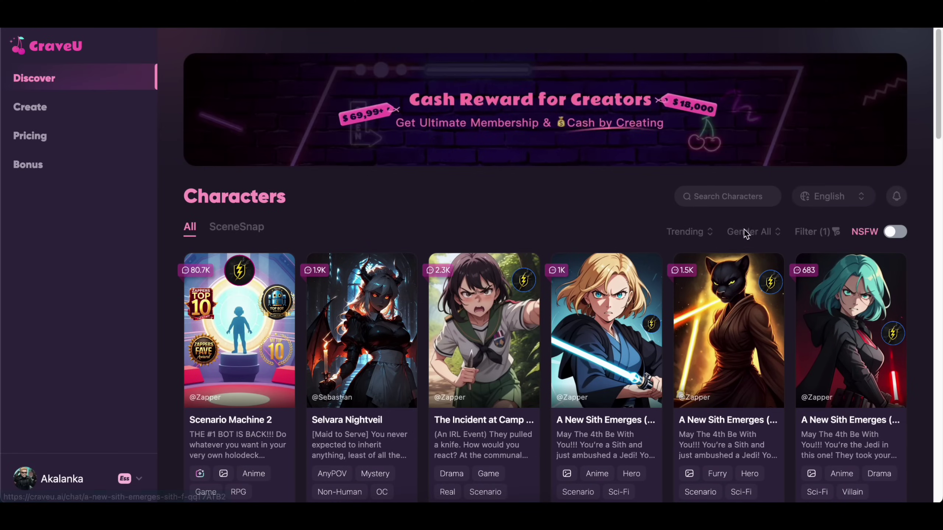
# Look through the gender, sorting and tag filter options on the characters grid.
pyautogui.click(773, 234)
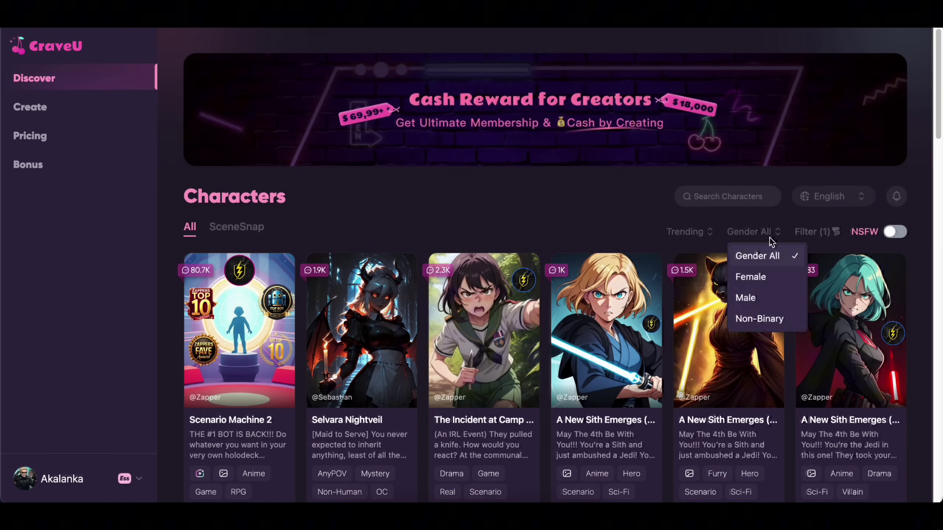
pyautogui.click(704, 234)
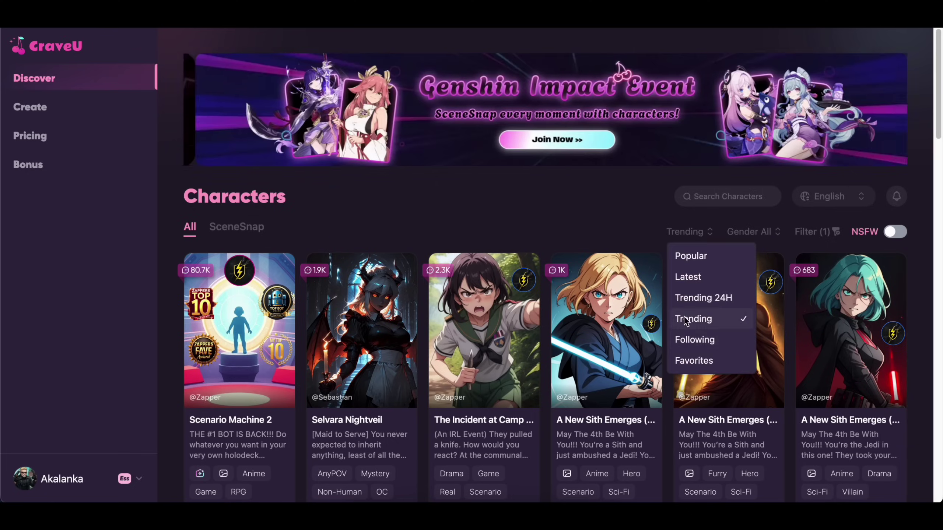
pyautogui.click(807, 233)
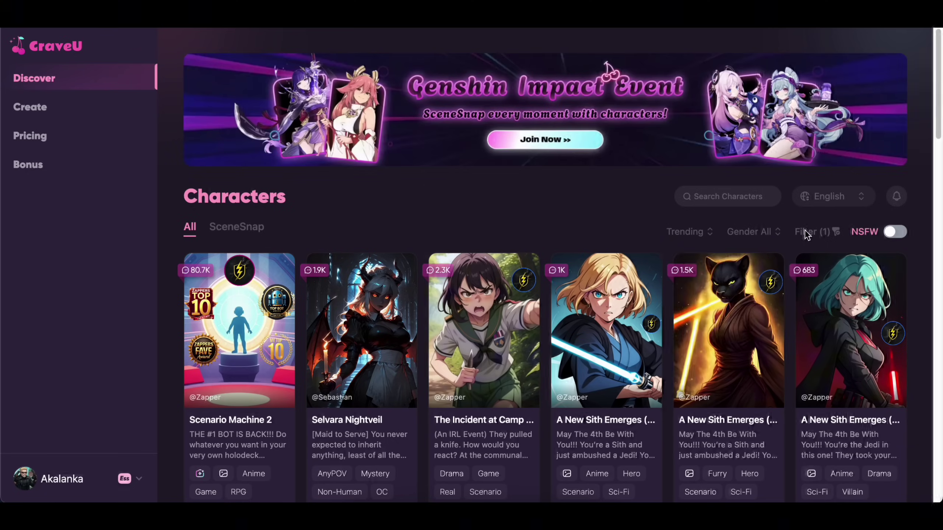
pyautogui.click(805, 233)
pyautogui.scroll(-5, 907, 180)
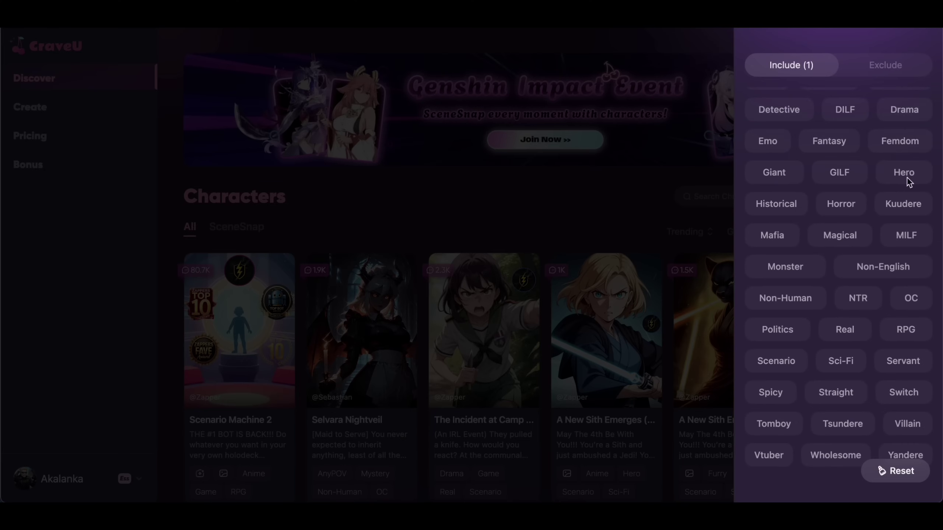
pyautogui.click(460, 199)
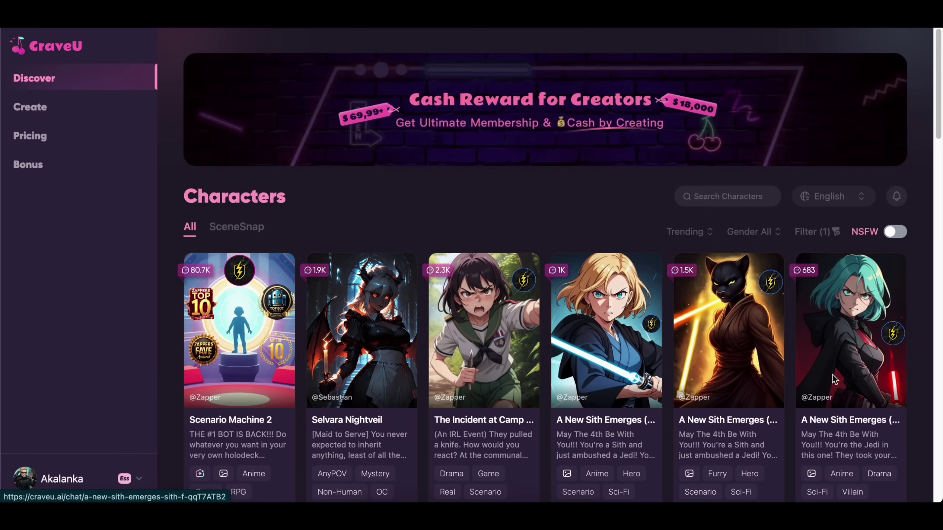
# Peek at a Sith character and The Incident at Camp chat pages, returning to the grid.
pyautogui.click(833, 355)
pyautogui.hotkey('alt', 'Left')
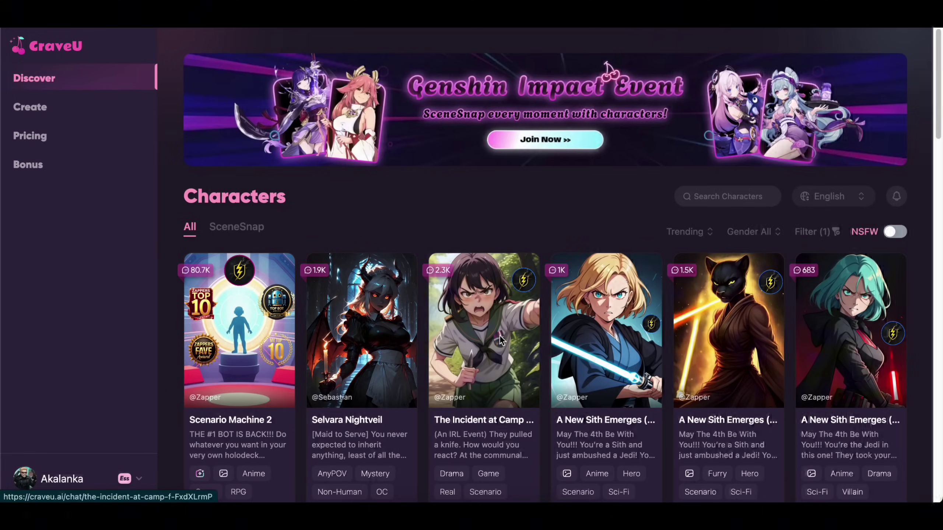
pyautogui.click(500, 340)
pyautogui.click(471, 289)
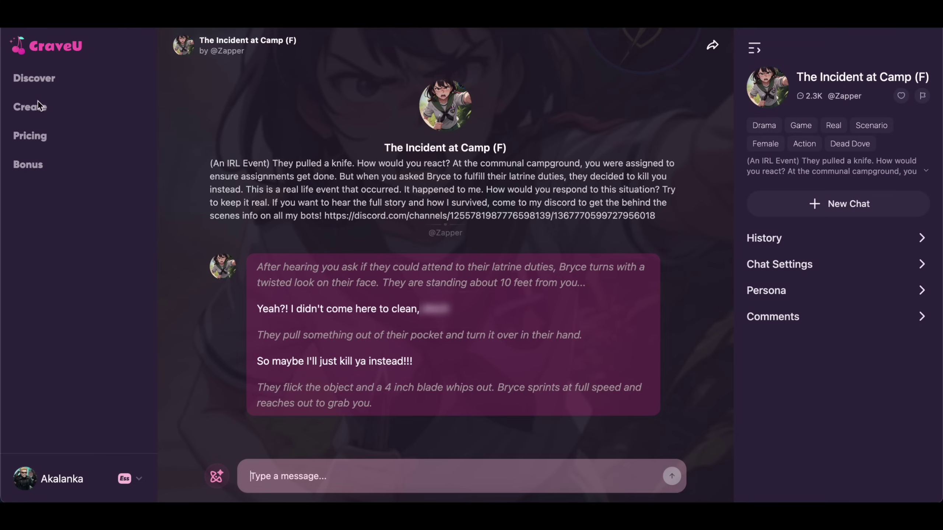
pyautogui.click(38, 81)
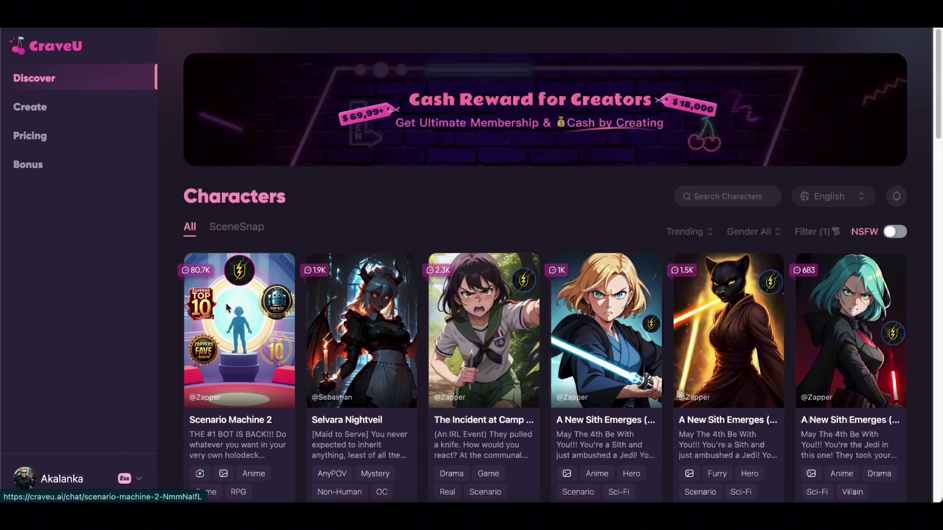
# Send 'cute dream world' to Scenario Machine 2 and get its illustrated scenario reply.
pyautogui.click(227, 336)
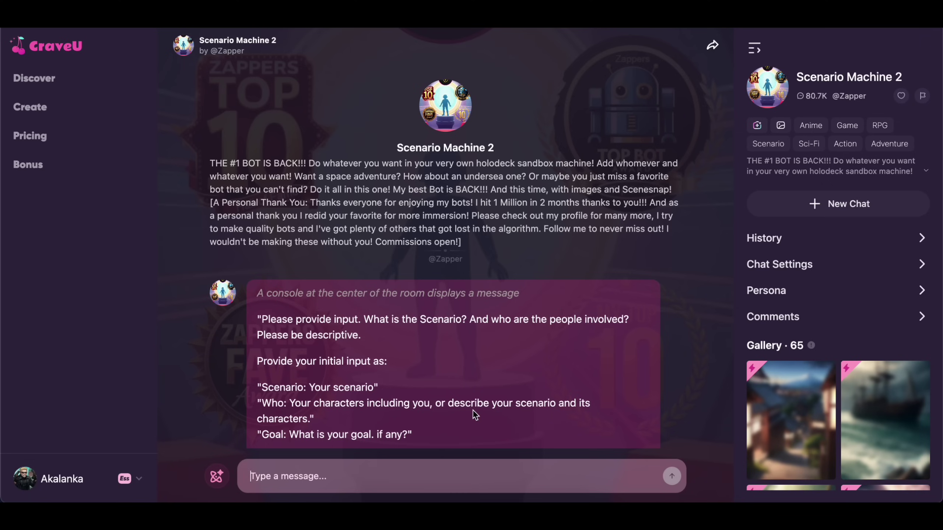
pyautogui.write('n')
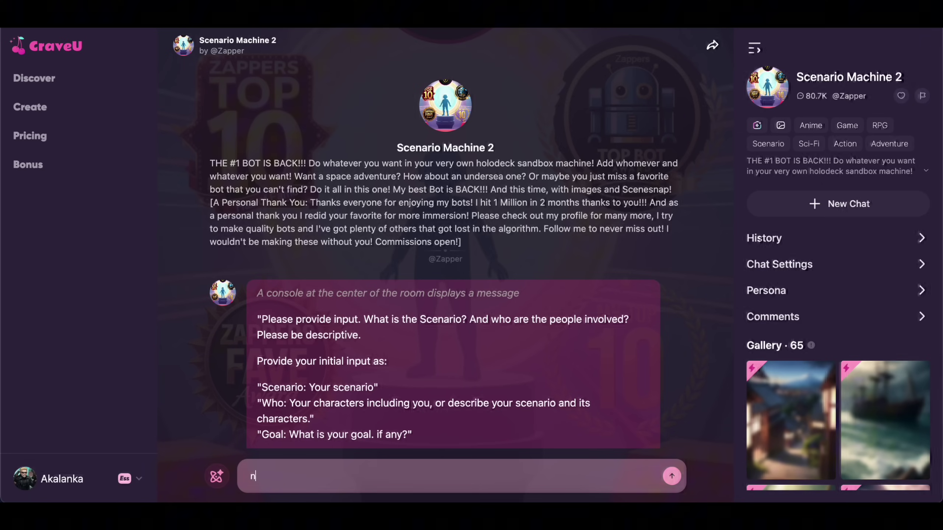
pyautogui.write('ie')
pyautogui.press('BackSpace')
pyautogui.press('BackSpace')
pyautogui.press('BackSpace')
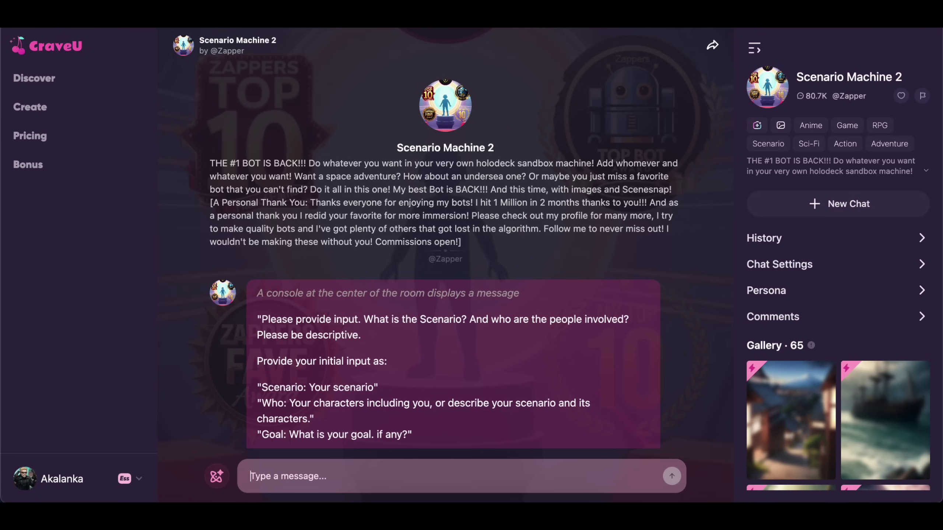
pyautogui.write('cute dream wor')
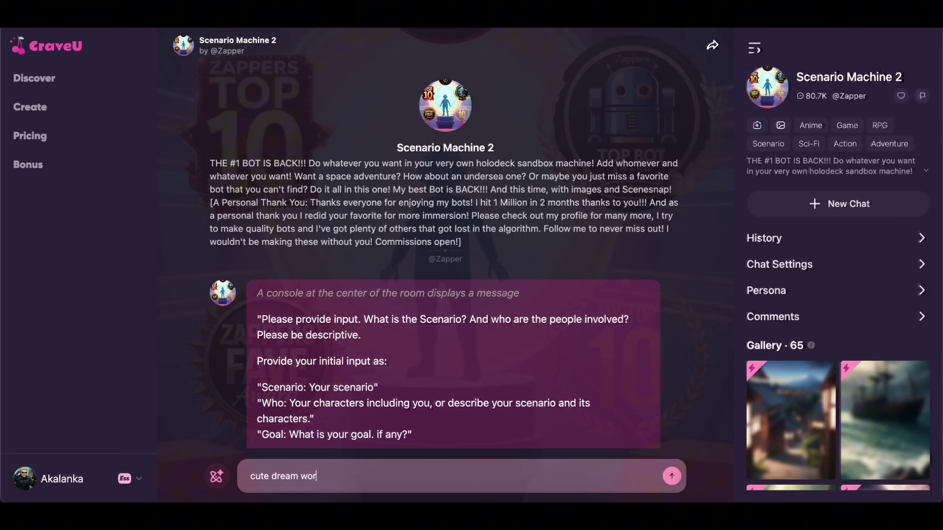
pyautogui.write('ld')
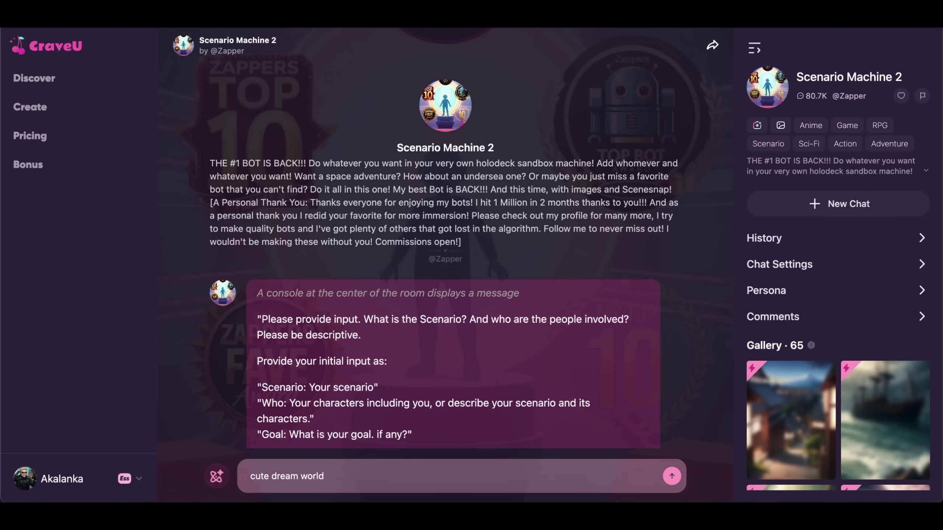
pyautogui.press('Return')
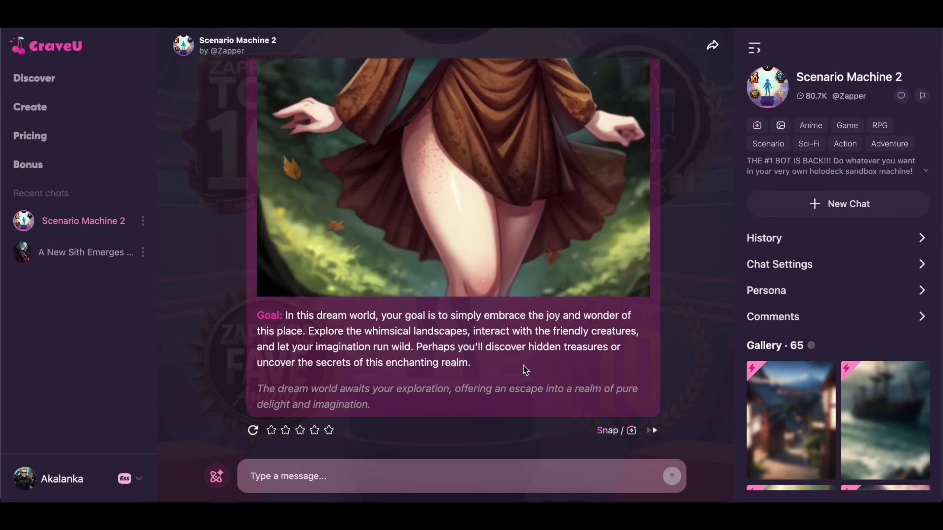
pyautogui.scroll(5, 534, 374)
pyautogui.scroll(-3, 533, 374)
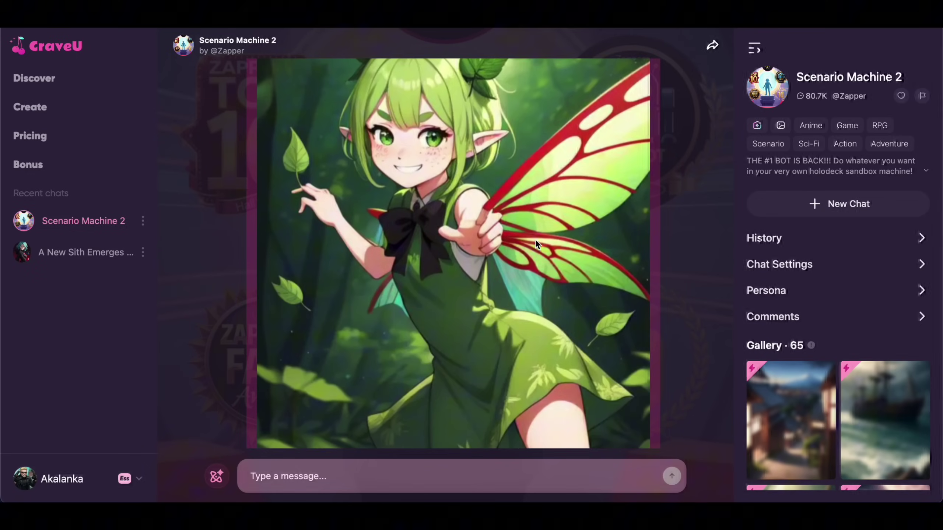
pyautogui.scroll(-5, 536, 239)
pyautogui.scroll(5, 488, 287)
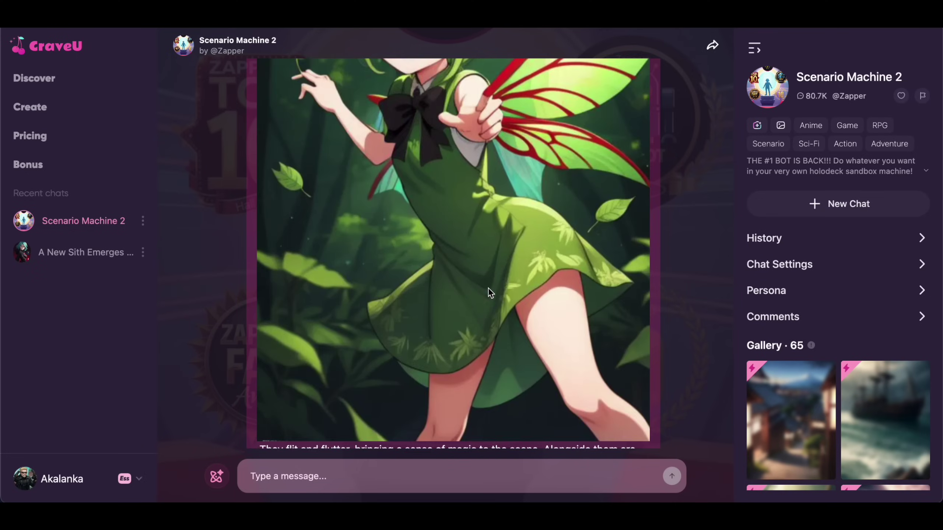
pyautogui.scroll(2, 332, 301)
pyautogui.scroll(2, 439, 313)
pyautogui.scroll(1, 438, 312)
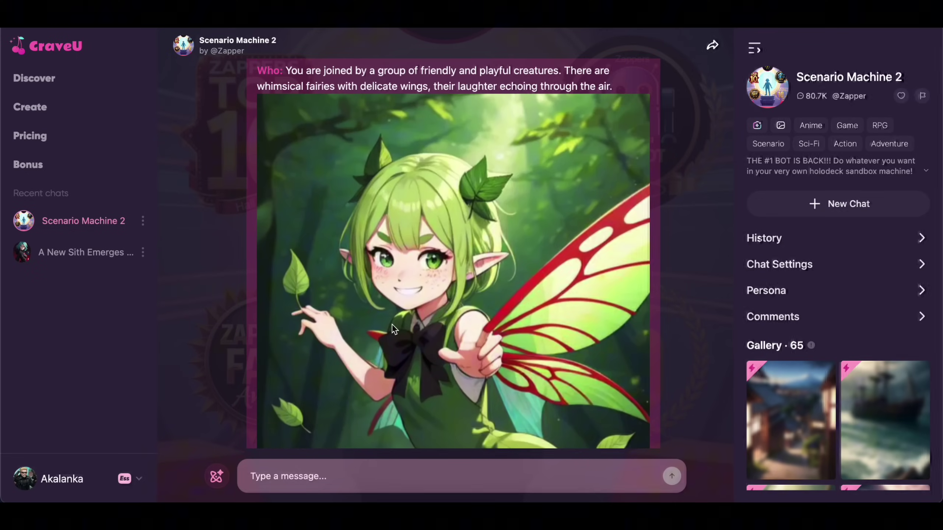
pyautogui.scroll(-5, 446, 313)
pyautogui.scroll(-2, 446, 312)
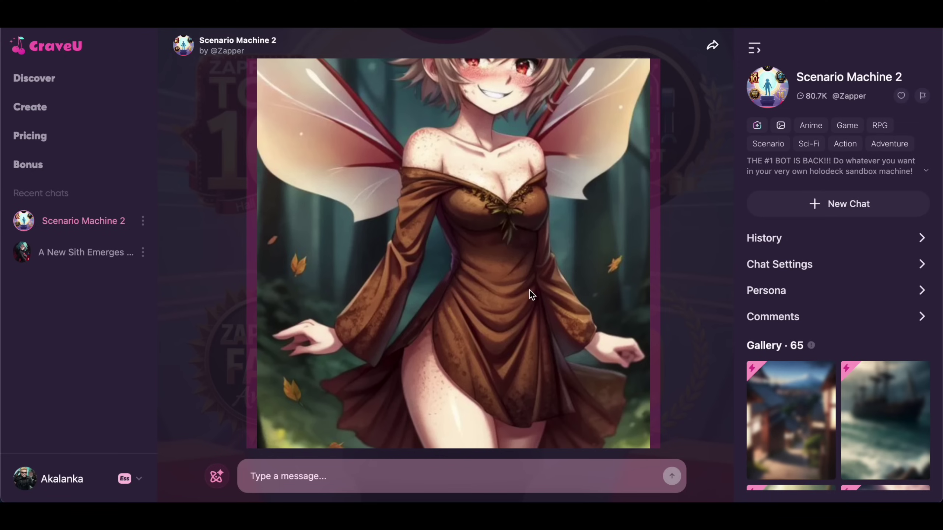
pyautogui.scroll(-5, 528, 295)
pyautogui.scroll(-3, 529, 295)
pyautogui.scroll(3, 530, 295)
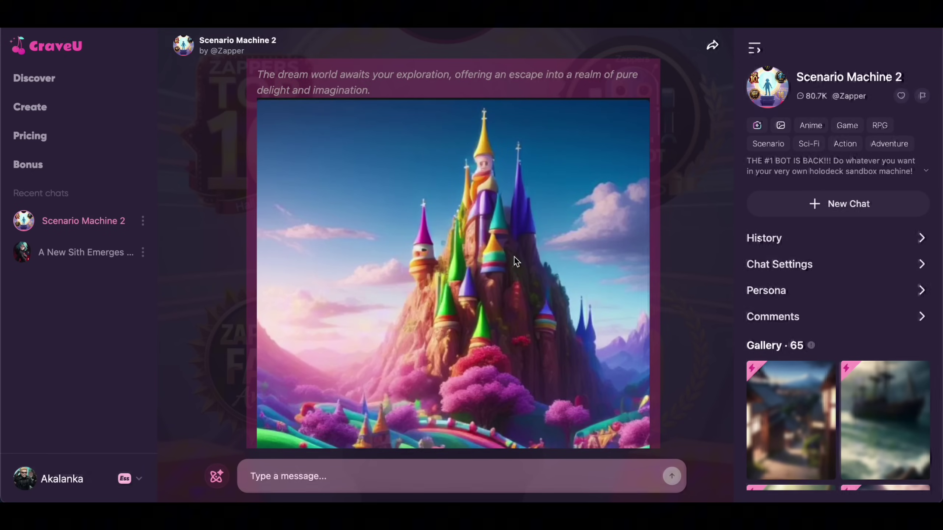
pyautogui.scroll(-5, 516, 259)
pyautogui.scroll(4, 518, 264)
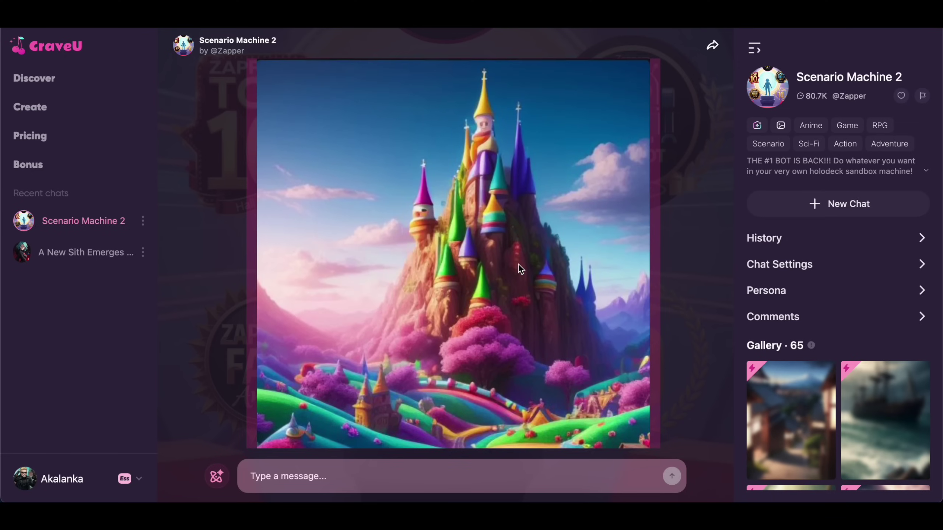
pyautogui.scroll(-3, 519, 264)
pyautogui.scroll(6, 572, 268)
pyautogui.scroll(5, 534, 315)
pyautogui.scroll(5, 541, 343)
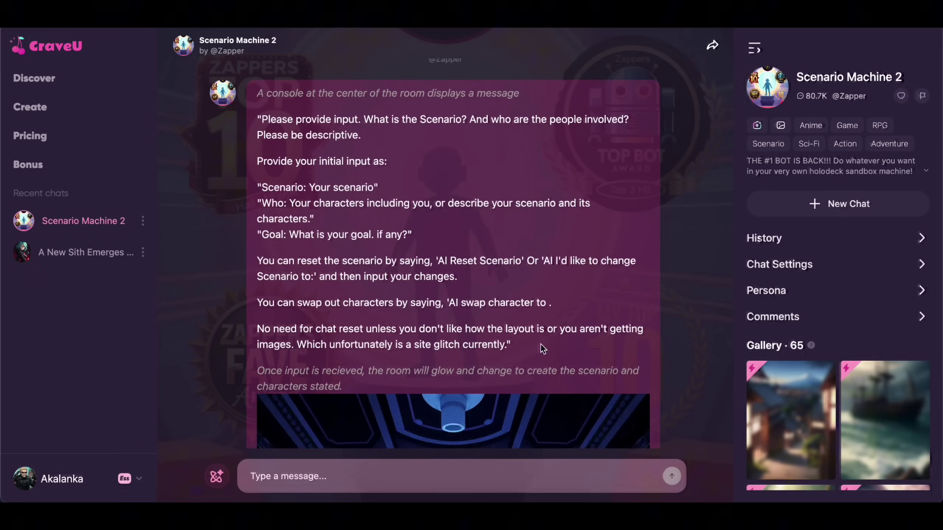
pyautogui.scroll(-10, 478, 354)
pyautogui.scroll(-5, 416, 362)
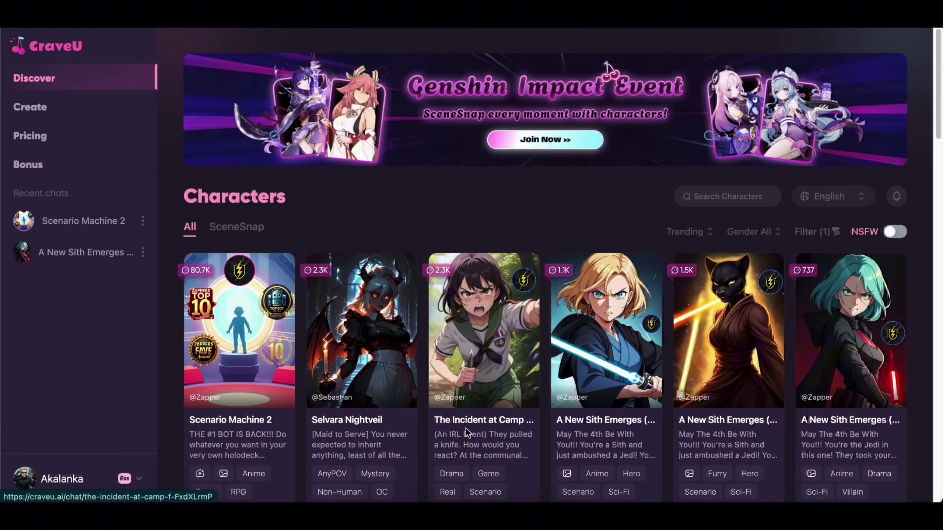
# Start a new character from Create and bring up the avatar image picker.
pyautogui.click(44, 110)
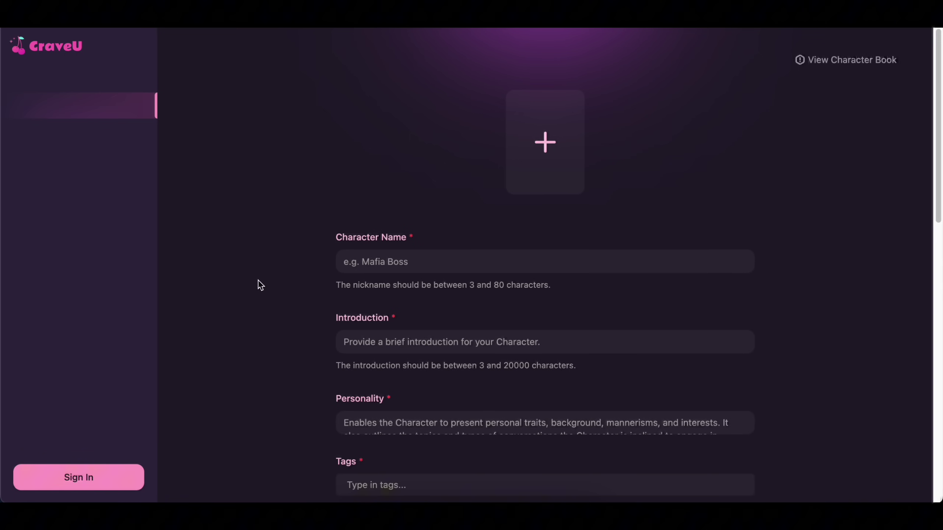
pyautogui.click(409, 265)
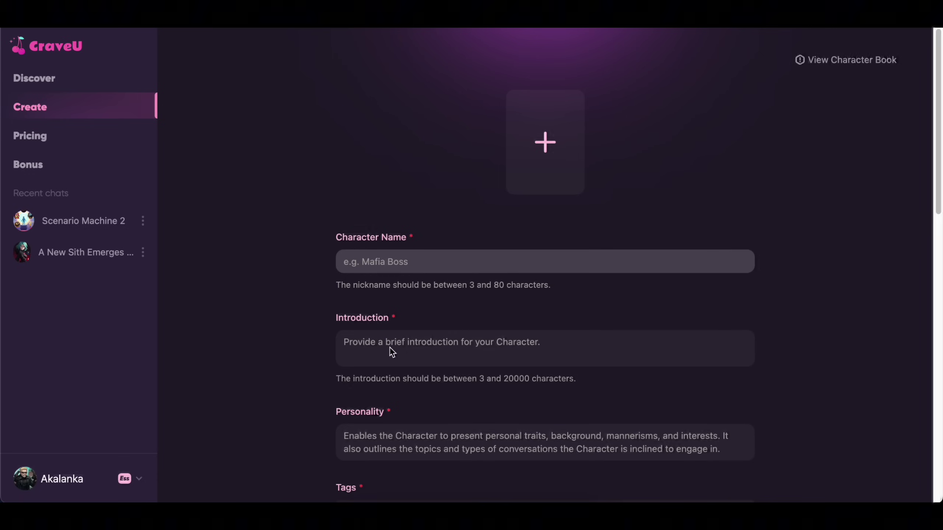
pyautogui.click(545, 143)
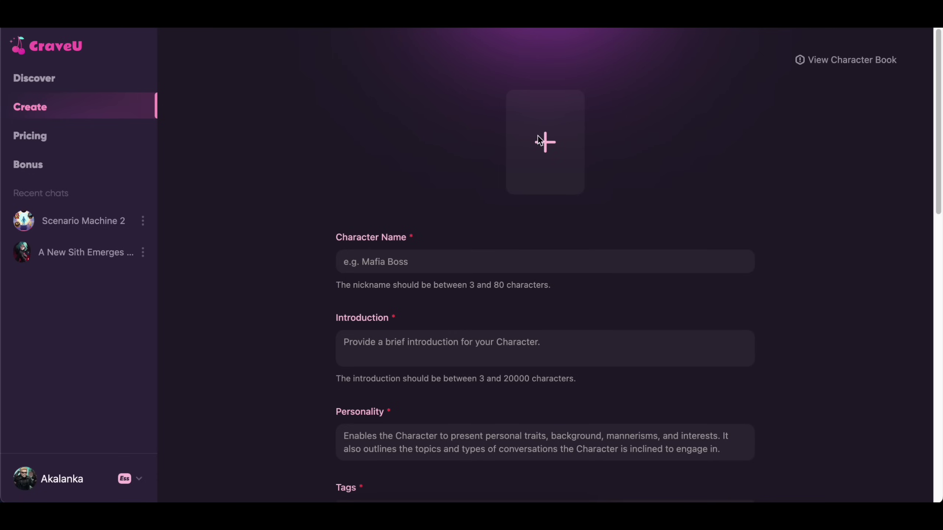
# Choose the office woman photo from Downloads, adjust its crop and save it as the avatar.
pyautogui.click(539, 135)
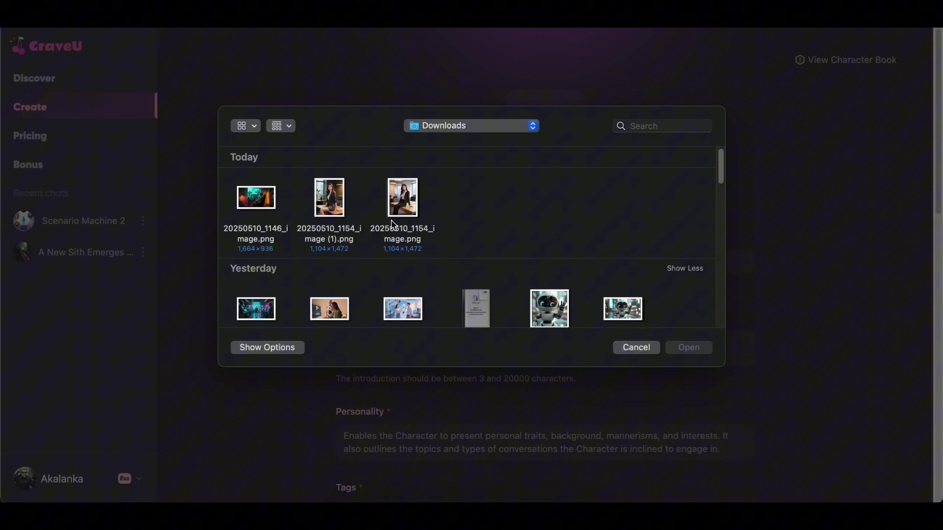
pyautogui.doubleClick(409, 202)
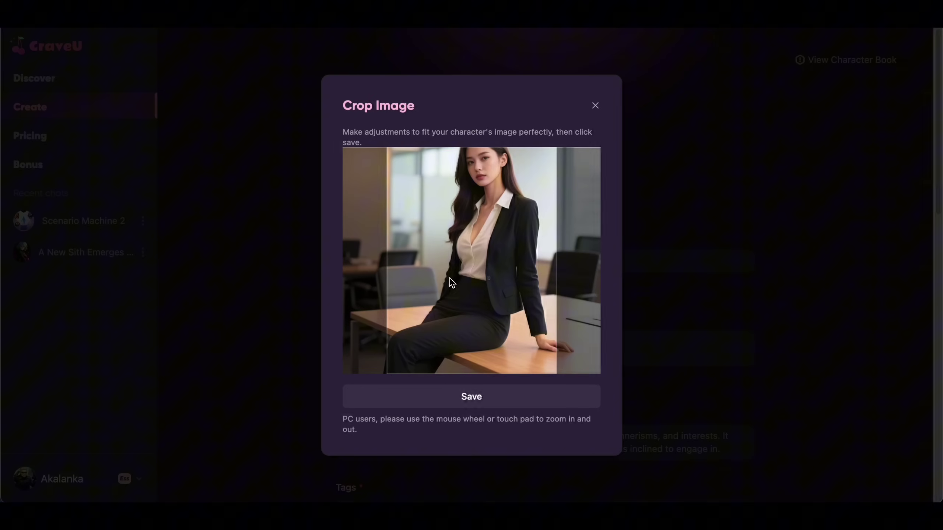
pyautogui.moveTo(468, 255)
pyautogui.mouseDown()
pyautogui.moveTo(469, 277)
pyautogui.moveTo(467, 264)
pyautogui.mouseUp()
pyautogui.scroll(-2, 468, 278)
pyautogui.scroll(2, 468, 263)
pyautogui.scroll(1, 464, 264)
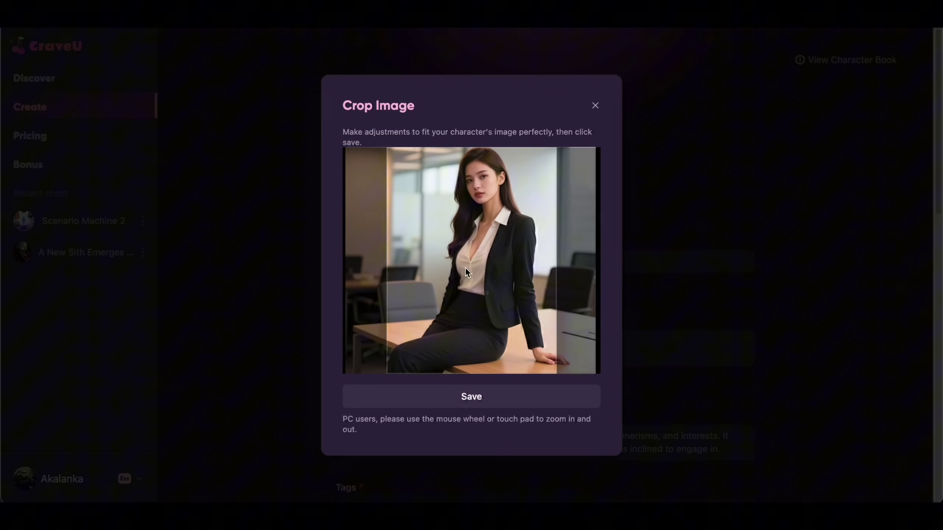
pyautogui.click(464, 397)
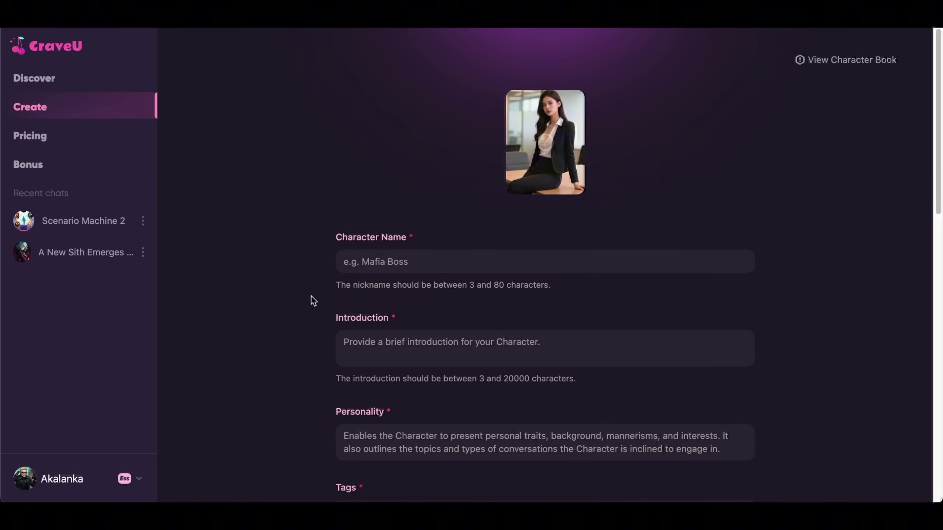
# Skim the empty form fields, then enter Sara as the character's name.
pyautogui.click(379, 264)
pyautogui.click(379, 343)
pyautogui.scroll(-1, 376, 383)
pyautogui.click(374, 411)
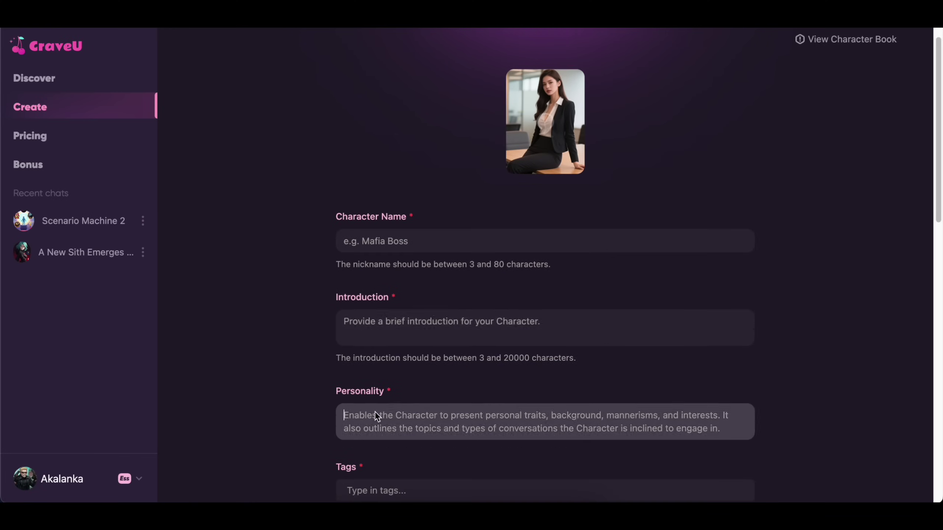
pyautogui.scroll(-5, 375, 332)
pyautogui.click(374, 240)
pyautogui.click(362, 299)
pyautogui.scroll(-1, 353, 339)
pyautogui.scroll(-2, 343, 390)
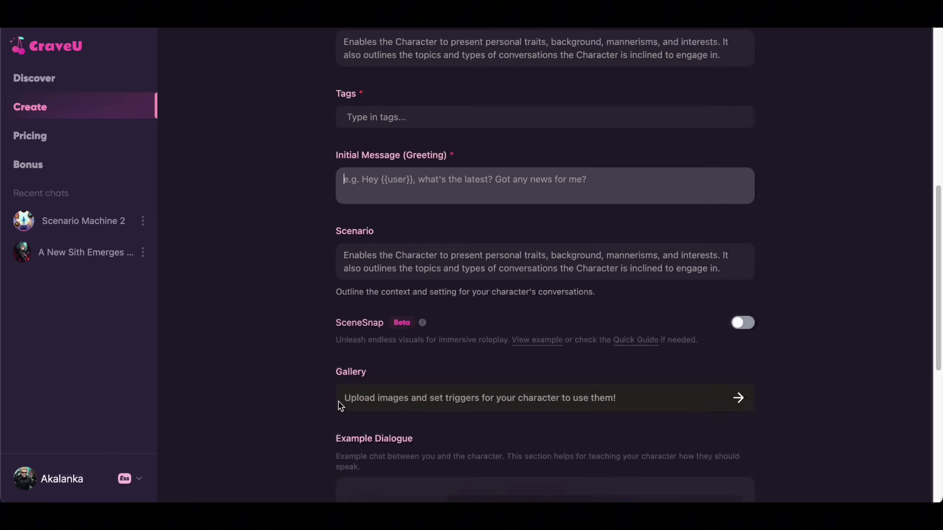
pyautogui.scroll(-4, 442, 427)
pyautogui.scroll(6, 423, 343)
pyautogui.scroll(5, 434, 350)
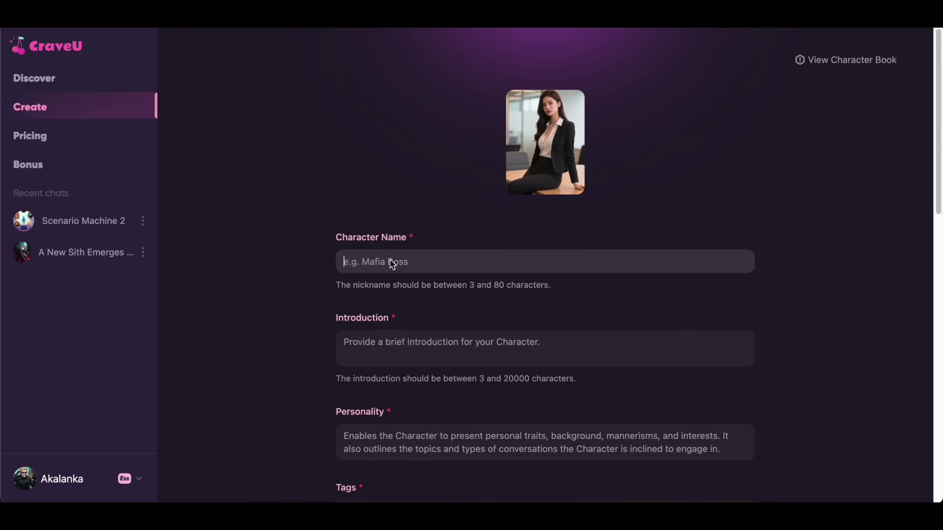
pyautogui.click(389, 260)
pyautogui.write('Sara')
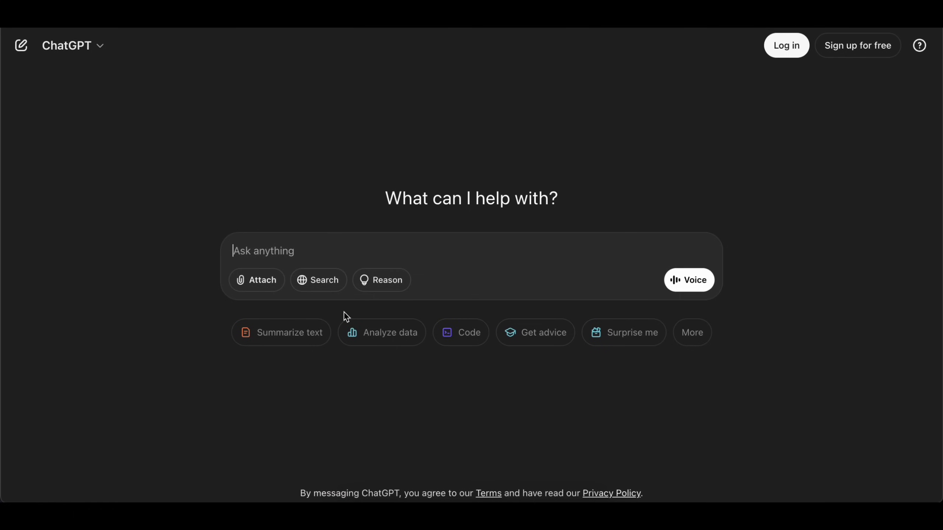
# Paste the character-writing prompt into ChatGPT, set name Sara and romantic office-woman style, and send it.
pyautogui.click(283, 251)
pyautogui.hotkey('ctrl', 'v')
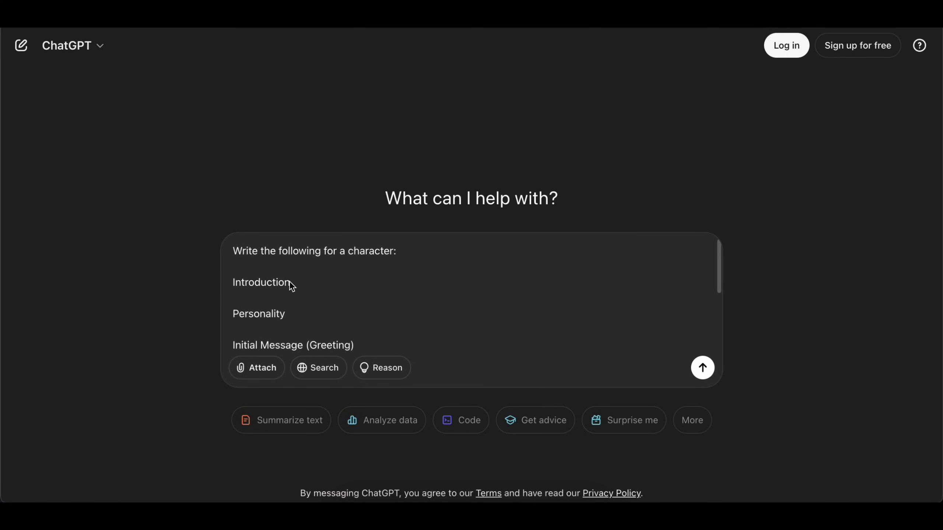
pyautogui.scroll(-5, 304, 287)
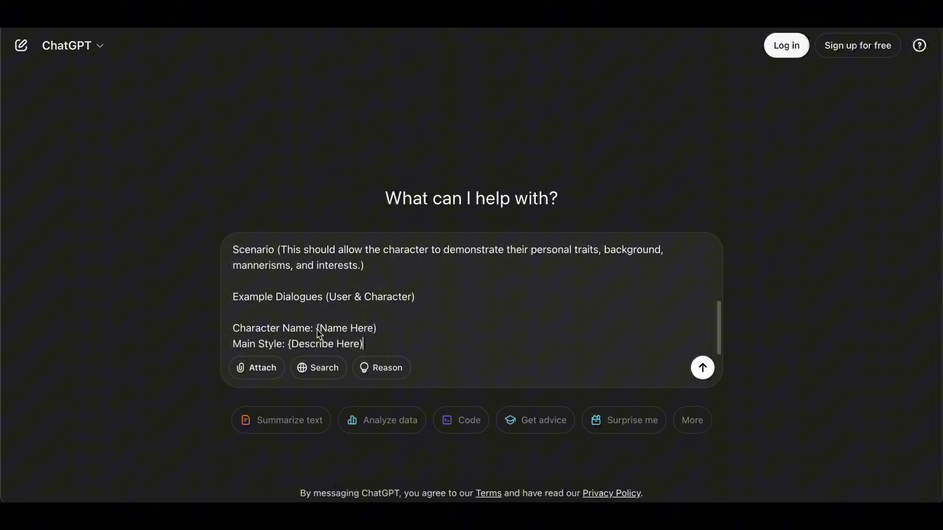
pyautogui.moveTo(317, 329); pyautogui.dragTo(410, 324)
pyautogui.write('Sara')
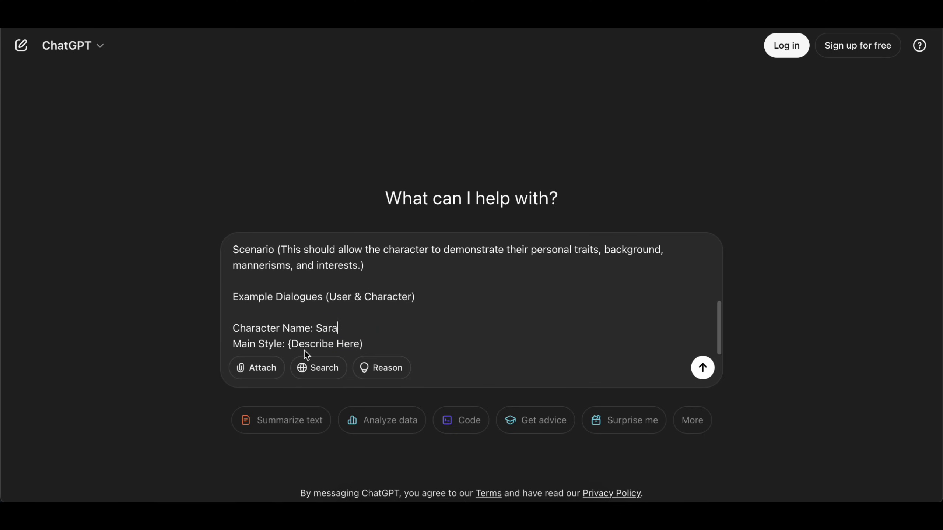
pyautogui.moveTo(288, 346); pyautogui.dragTo(408, 346)
pyautogui.write('O')
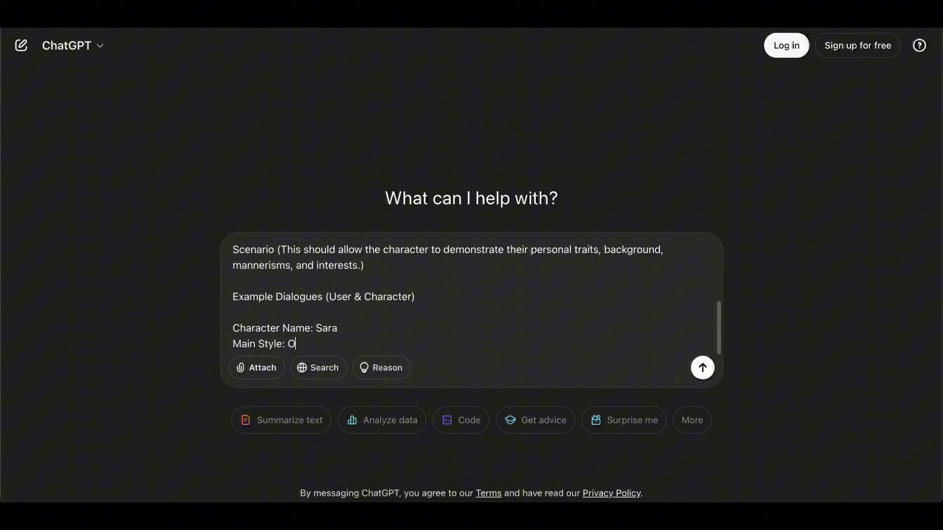
pyautogui.write('ffice wo')
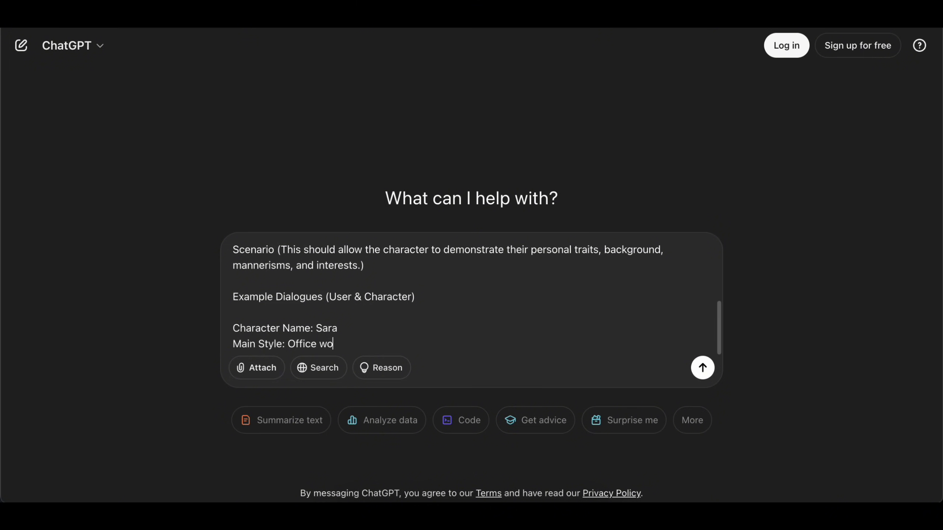
pyautogui.write('man, ro')
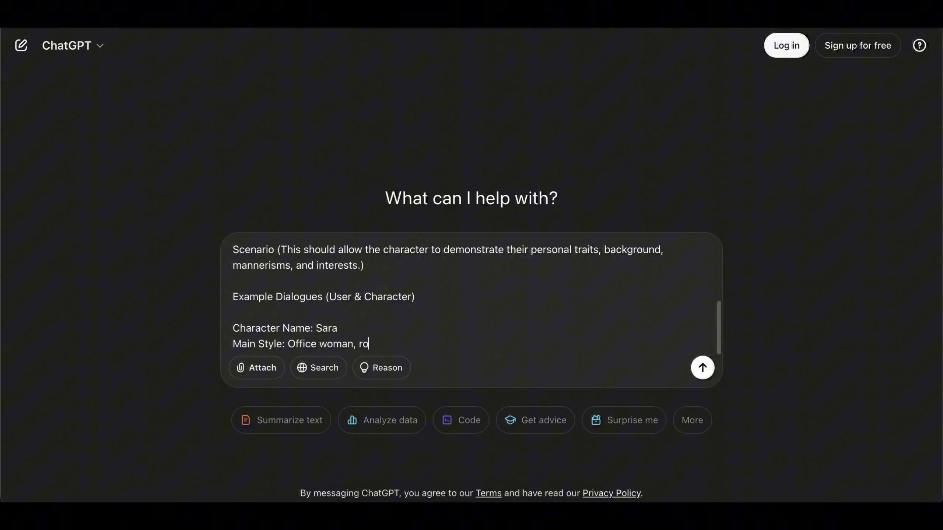
pyautogui.write('mantic, beautiful, helpful')
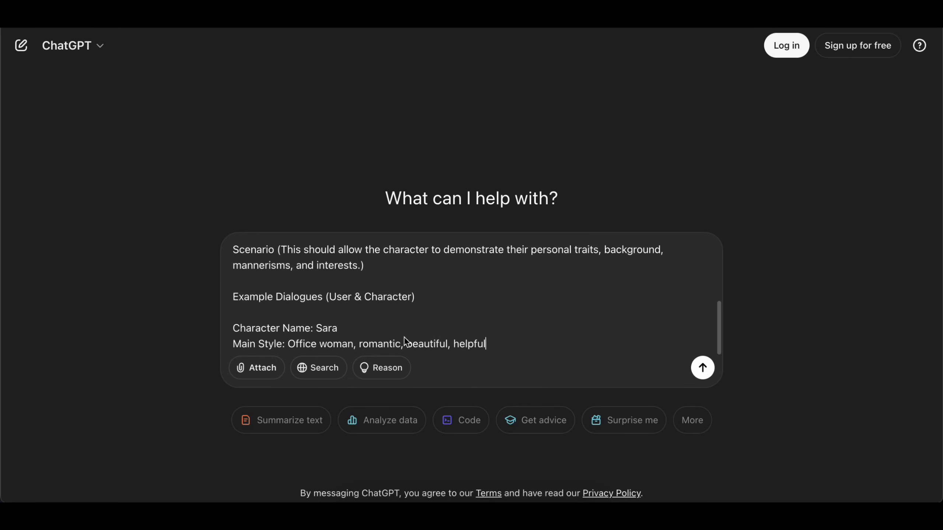
pyautogui.press('Return')
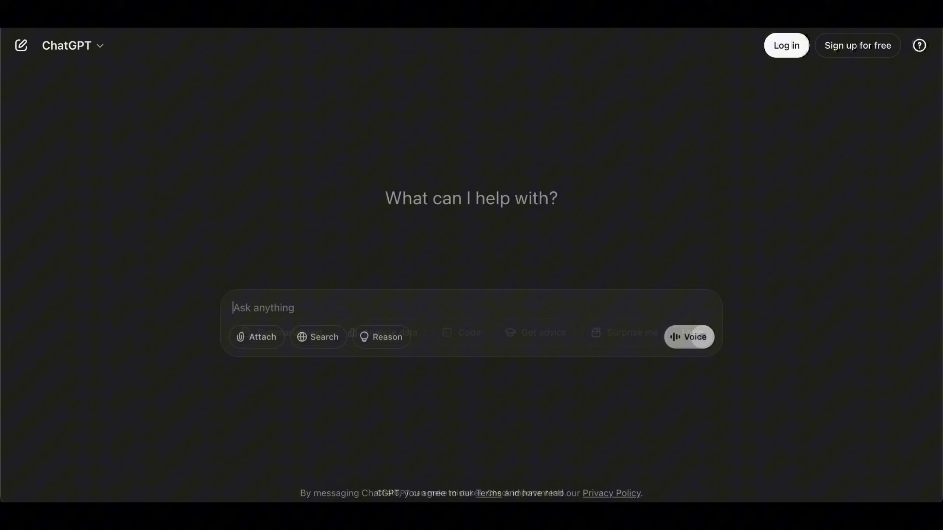
pyautogui.scroll(-1, 383, 265)
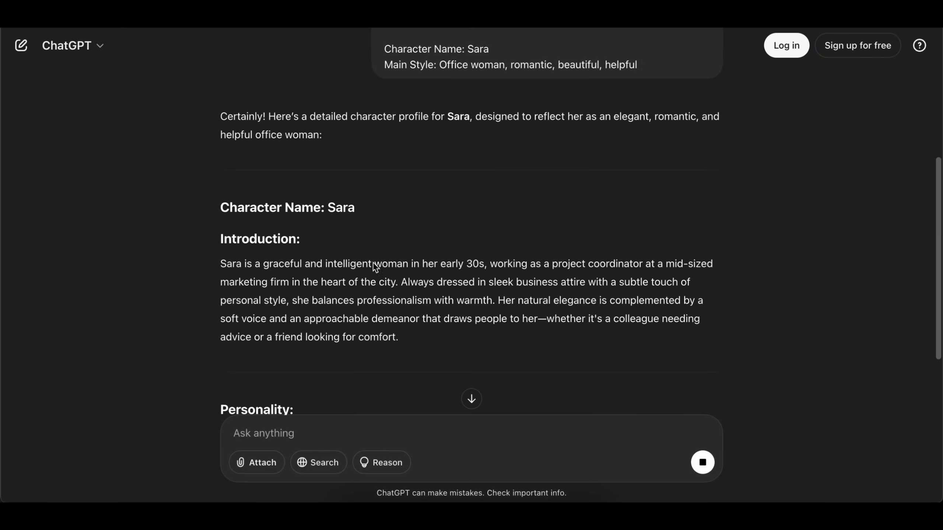
pyautogui.scroll(-2, 266, 272)
pyautogui.scroll(-2, 273, 332)
pyautogui.scroll(-3, 314, 217)
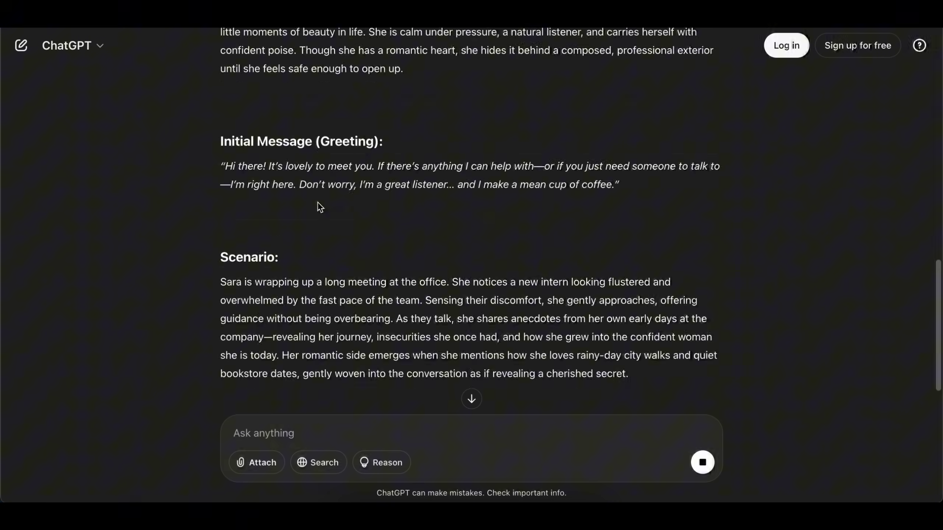
pyautogui.scroll(2, 315, 216)
pyautogui.scroll(2, 313, 218)
pyautogui.scroll(2, 311, 223)
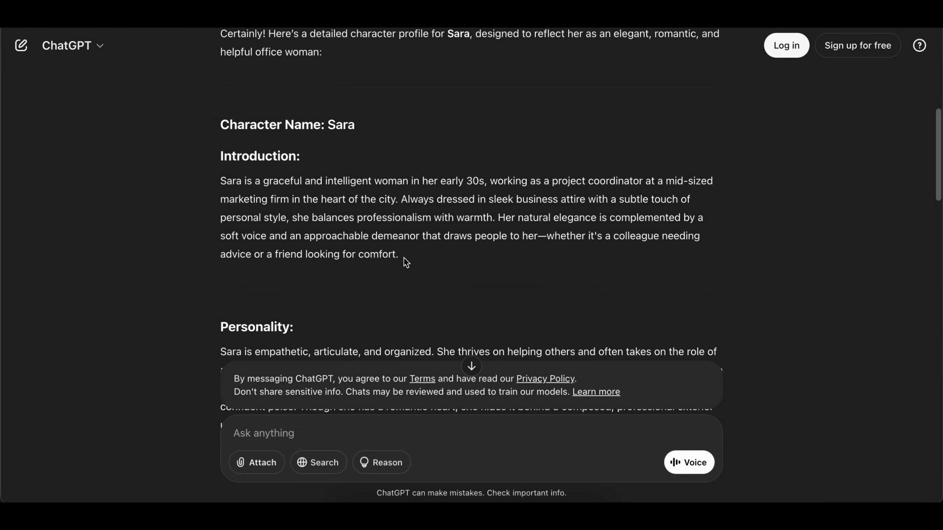
pyautogui.moveTo(404, 257); pyautogui.dragTo(211, 190)
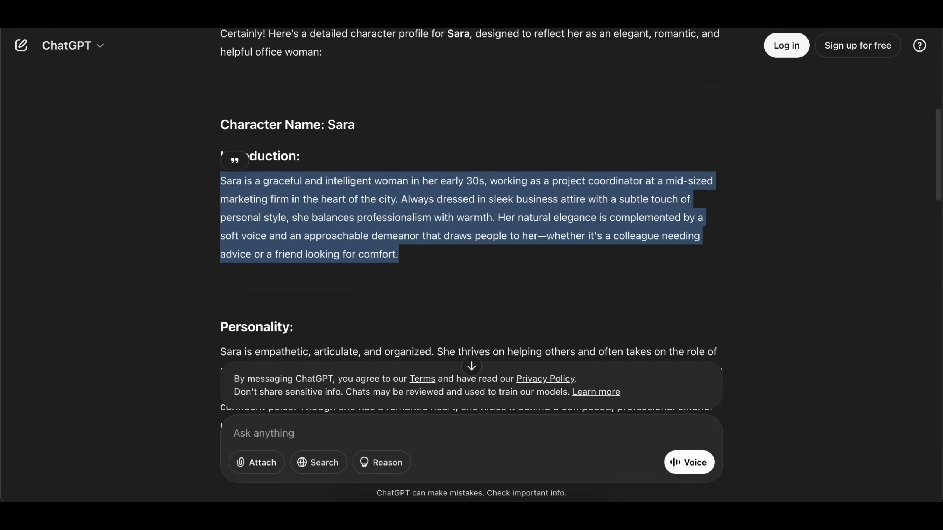
# Paste Sara's generated introduction into the form and copy her personality paragraph from ChatGPT.
pyautogui.click(386, 345)
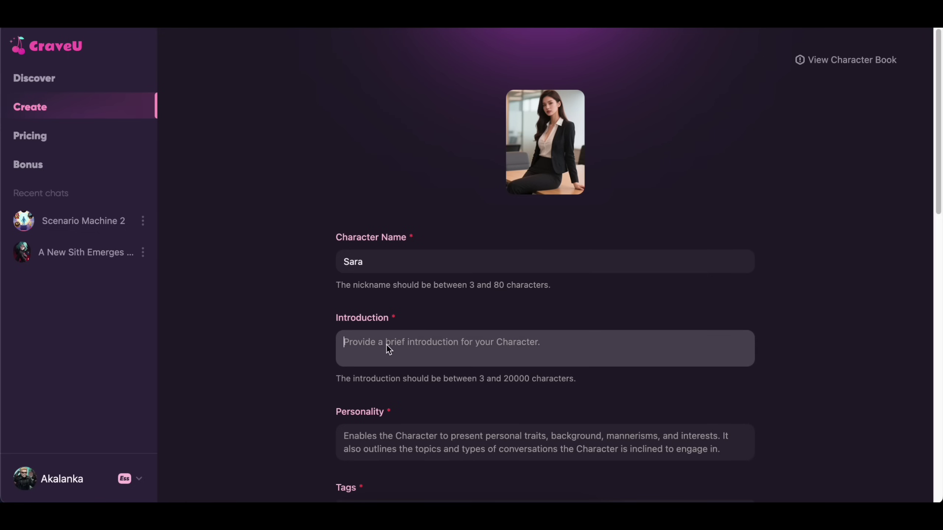
pyautogui.write("Sara is a graceful and intelligent woman in her early 30s, working as a project coordinator at a mid-sized marketing firm in the heart of the city. Always dressed in sleek business attire with a subtle touch of personal style, she balances professionalism with warmth. Her natural elegance is complemented by a soft voice and an approachable demeanor that draws people to her—whether it's a colleague needing advice or a friend looking for comfort.")
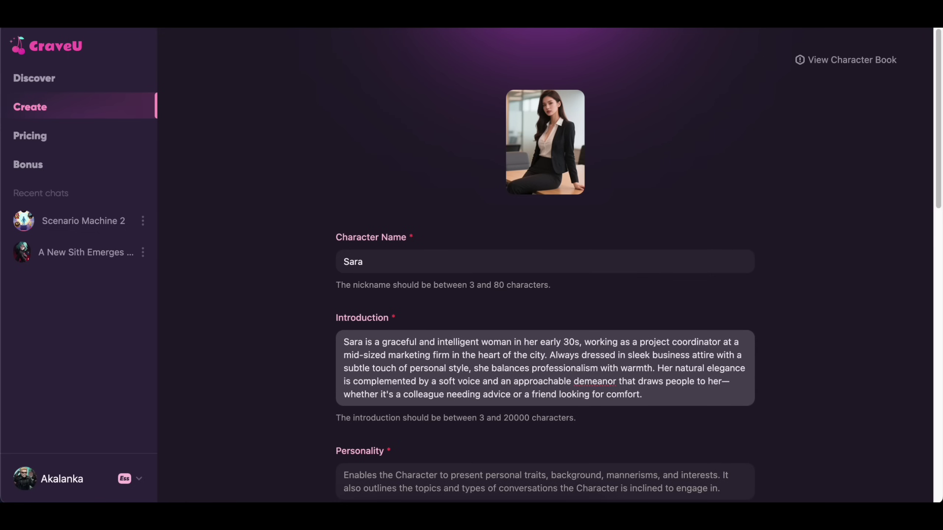
pyautogui.scroll(-5, 317, 284)
pyautogui.moveTo(220, 158); pyautogui.dragTo(404, 233)
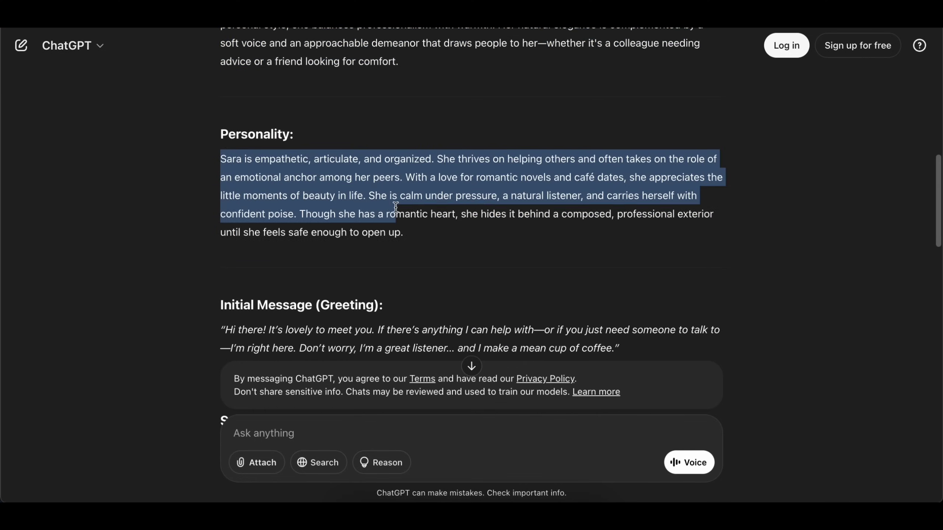
pyautogui.hotkey('ctrl', 'c')
pyautogui.scroll(-3, 387, 368)
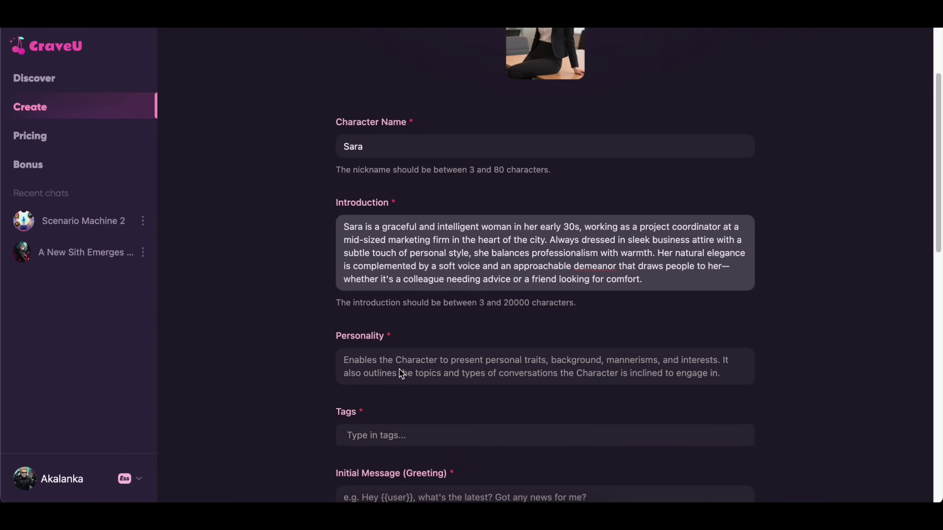
# Paste Sara's personality text and tag her Female, Romantic and Assistant.
pyautogui.click(400, 368)
pyautogui.hotkey('ctrl', 'v')
pyautogui.scroll(-3, 298, 351)
pyautogui.click(379, 368)
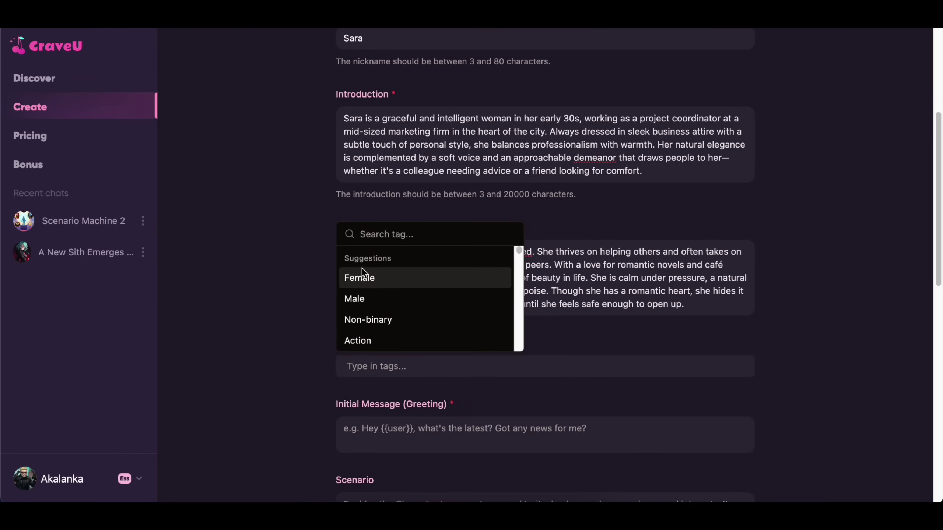
pyautogui.click(366, 277)
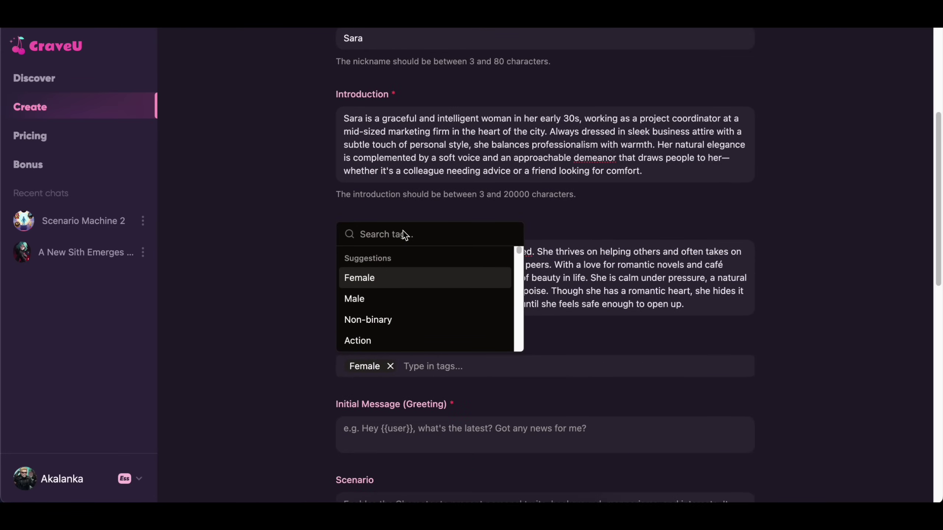
pyautogui.write('roma')
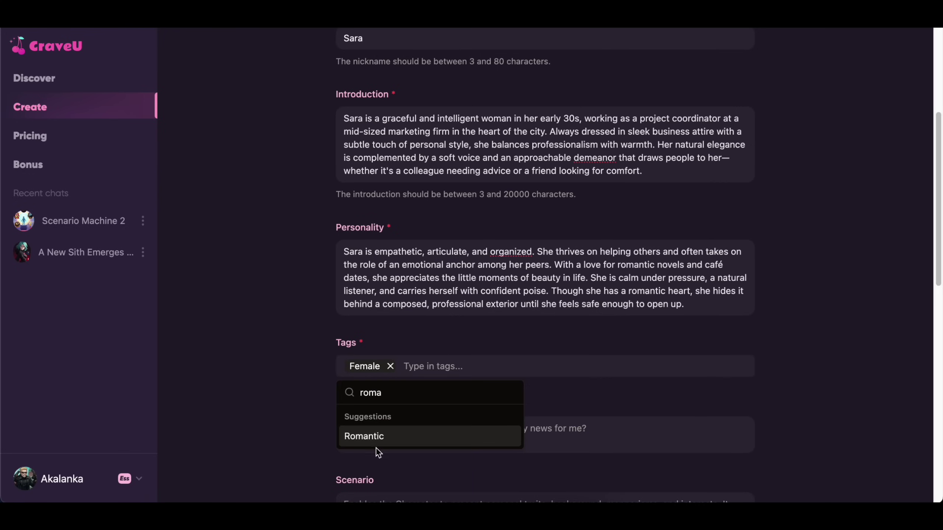
pyautogui.click(379, 439)
pyautogui.click(507, 366)
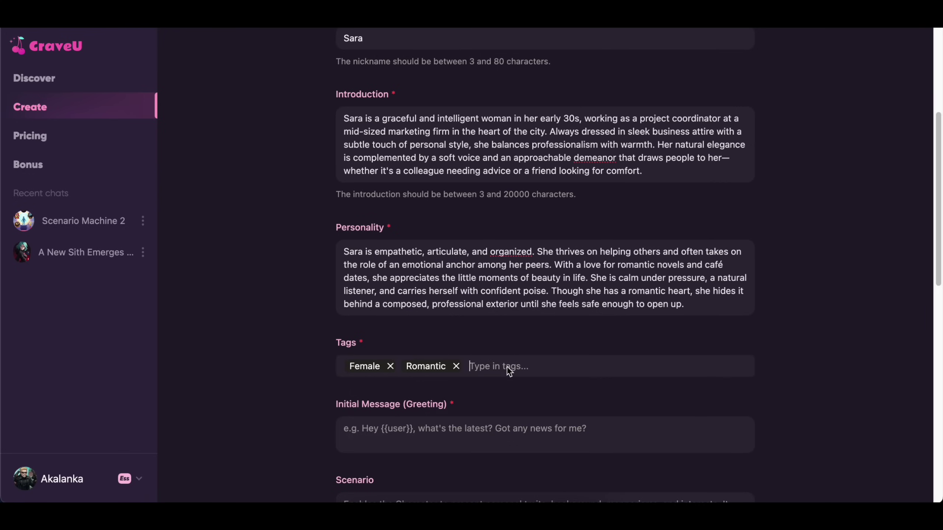
pyautogui.write('ass')
pyautogui.doubleClick(503, 365)
pyautogui.press('BackSpace')
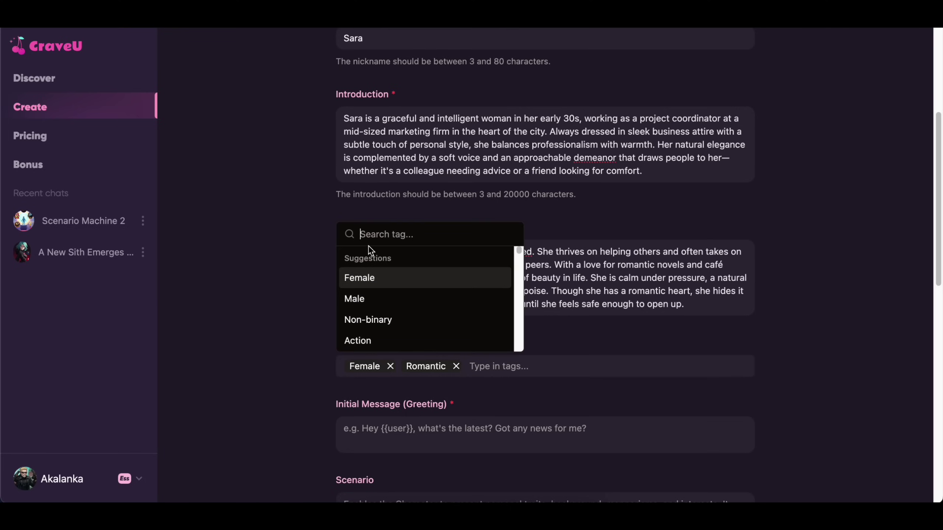
pyautogui.write('as')
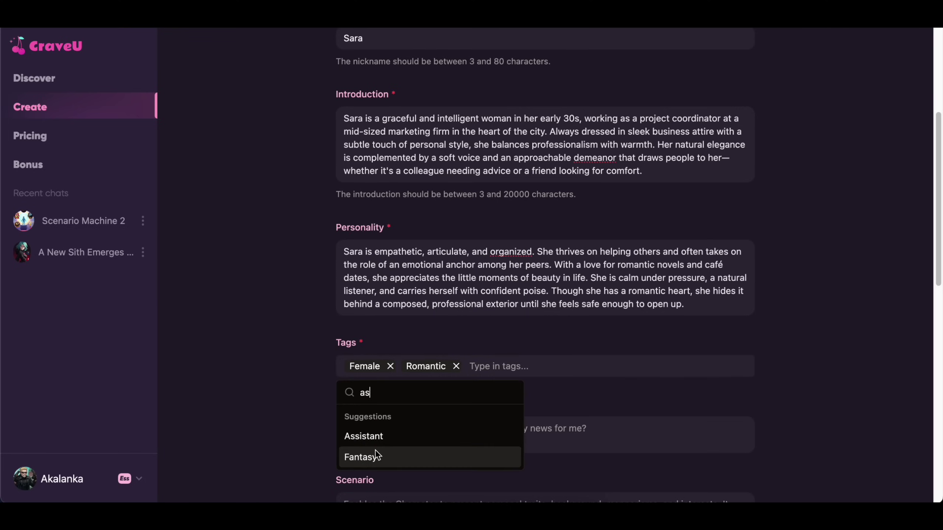
pyautogui.click(370, 440)
pyautogui.click(597, 401)
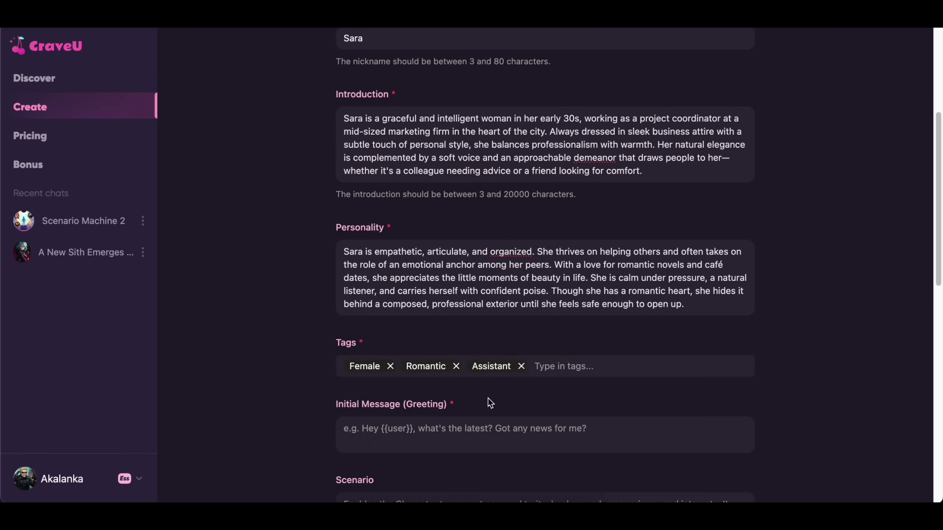
pyautogui.scroll(-2, 432, 432)
# Fill Initial Message with ChatGPT's greeting, trimming the word 'there' after the {{user}} placeholder.
pyautogui.click(449, 333)
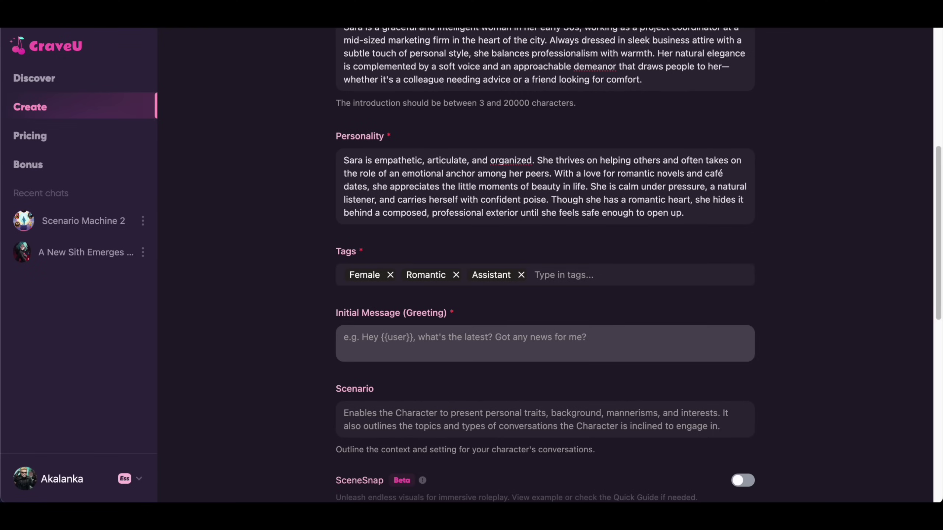
pyautogui.scroll(-3, 400, 301)
pyautogui.moveTo(223, 209); pyautogui.dragTo(618, 230)
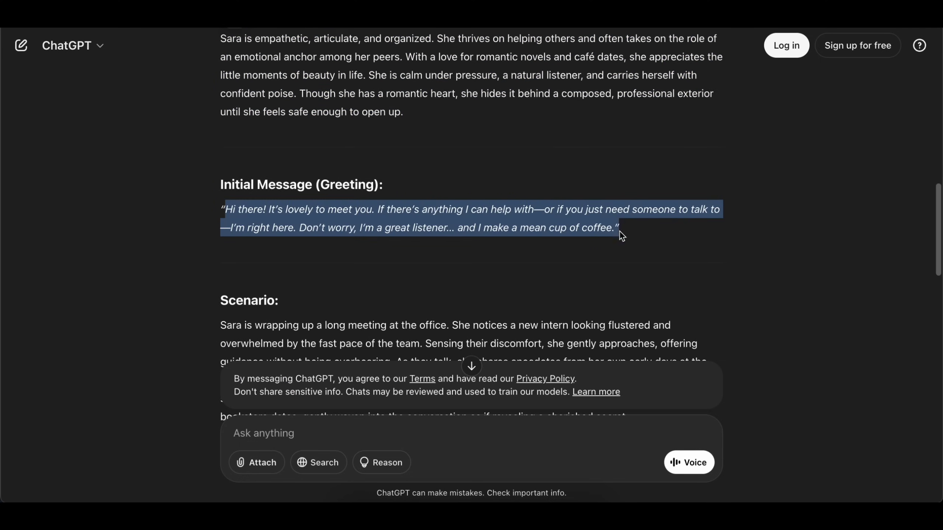
pyautogui.hotkey('ctrl', 'c')
pyautogui.hotkey('alt', 'Tab')
pyautogui.hotkey('ctrl', 'v')
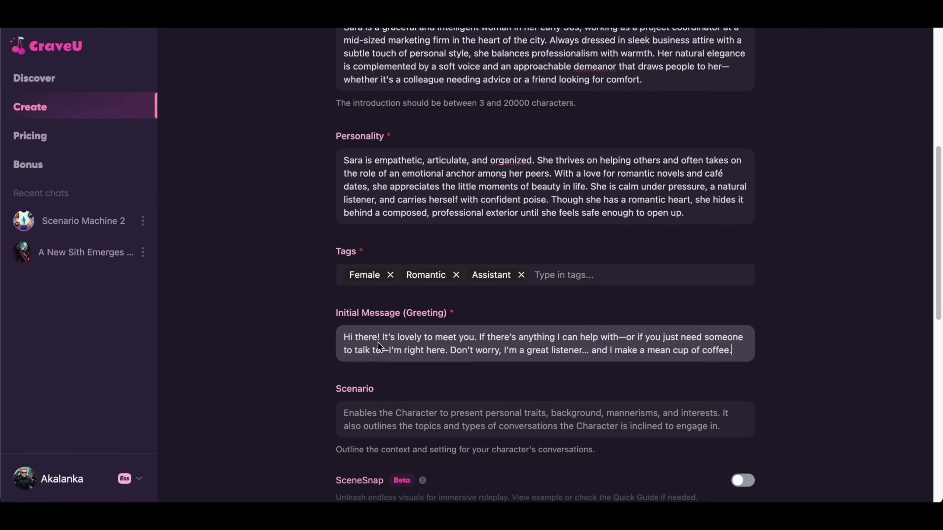
pyautogui.doubleClick(366, 338)
pyautogui.press('BackSpace')
pyautogui.press('BackSpace')
pyautogui.write('{{user')
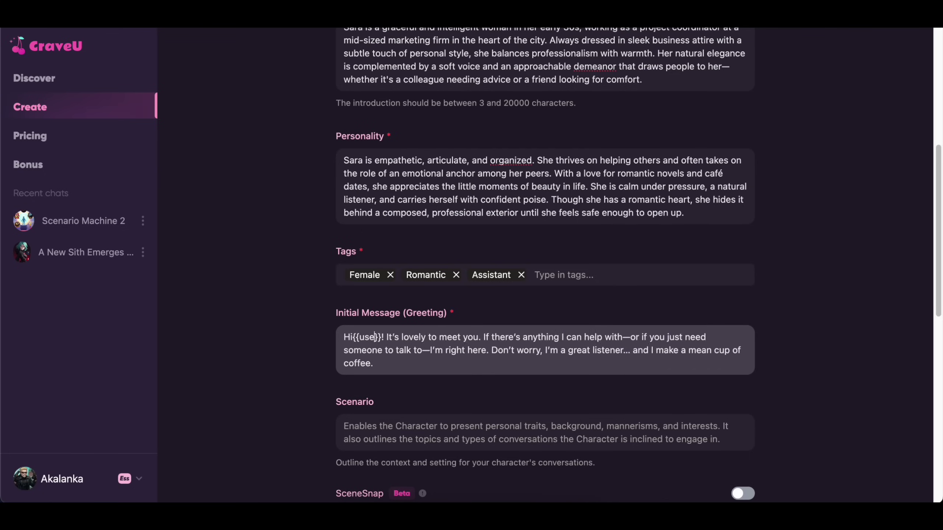
pyautogui.scroll(-1, 423, 353)
# Fill Scenario with the office-meeting paragraph where Sara guides the flustered intern.
pyautogui.hotkey('alt', 'Tab')
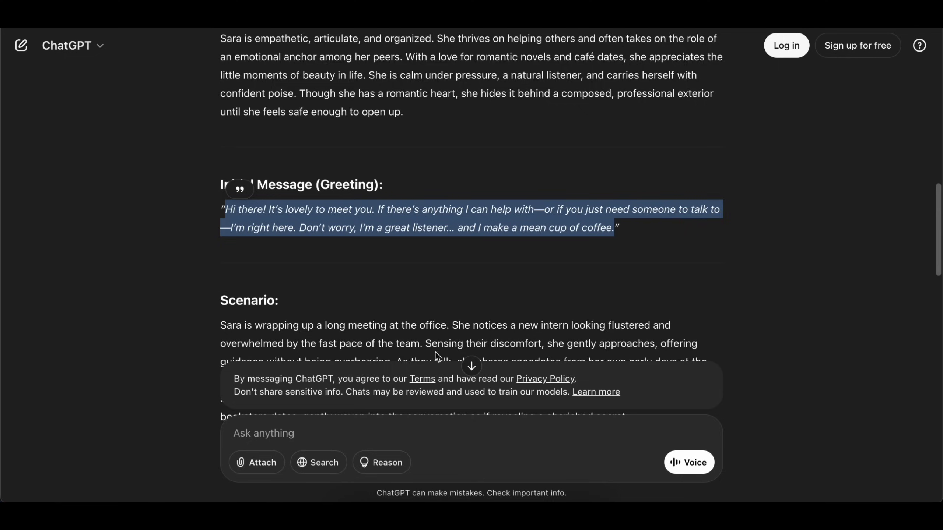
pyautogui.scroll(-2, 435, 352)
pyautogui.moveTo(219, 207); pyautogui.dragTo(631, 304)
pyautogui.hotkey('ctrl', 'c')
pyautogui.hotkey('alt', 'Tab')
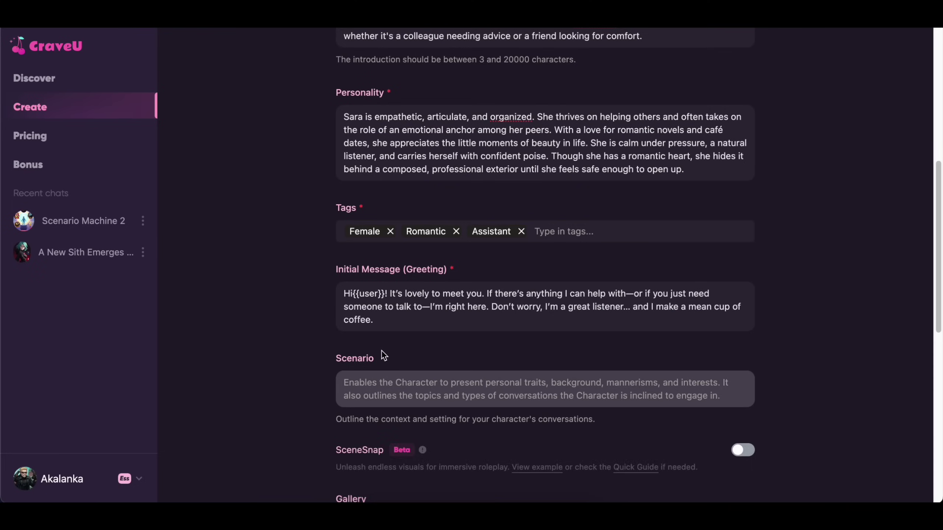
pyautogui.click(383, 383)
pyautogui.hotkey('ctrl', 'v')
pyautogui.scroll(-3, 320, 335)
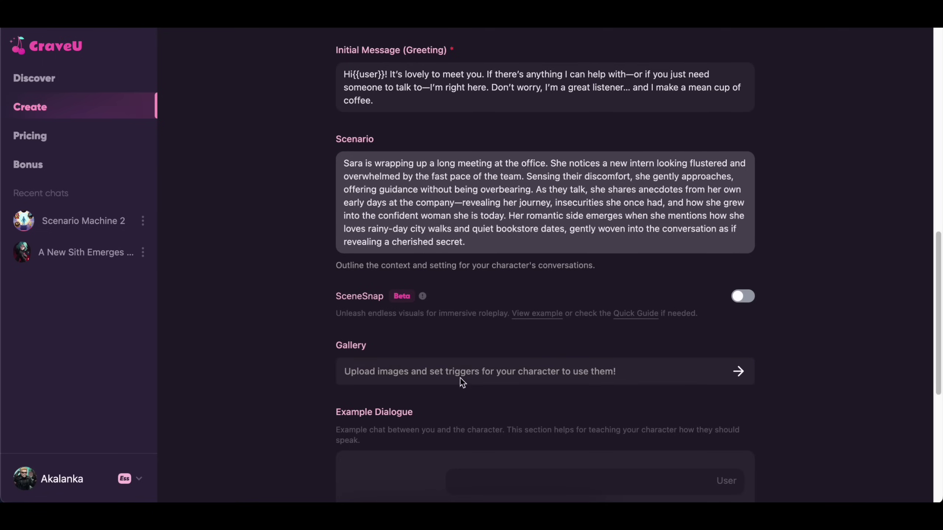
# Upload Sara's office photo to the Gallery with trigger 'beautiful' and confirm it is listed.
pyautogui.click(721, 372)
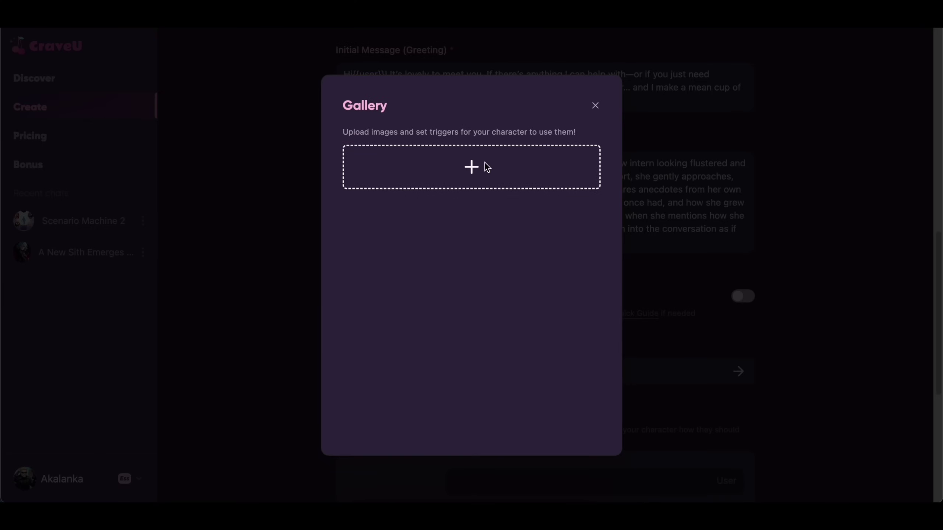
pyautogui.click(485, 167)
pyautogui.doubleClick(330, 201)
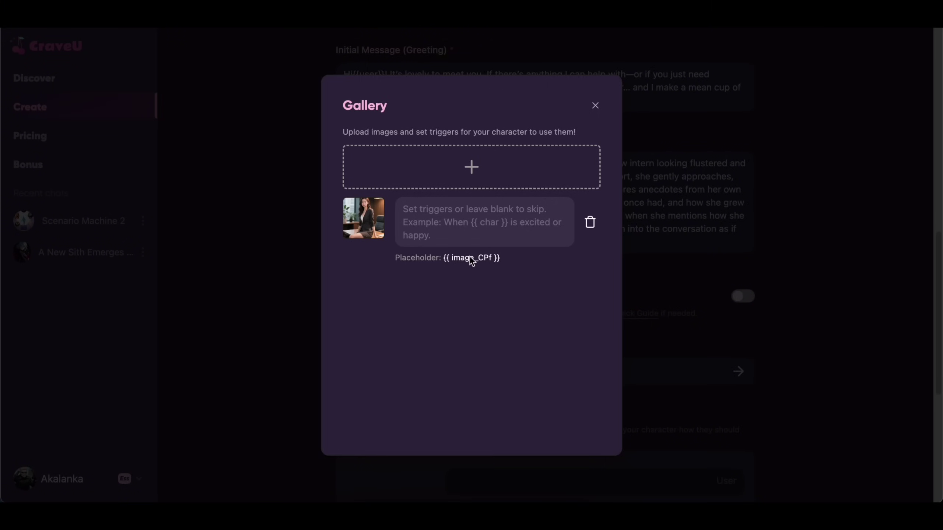
pyautogui.click(421, 201)
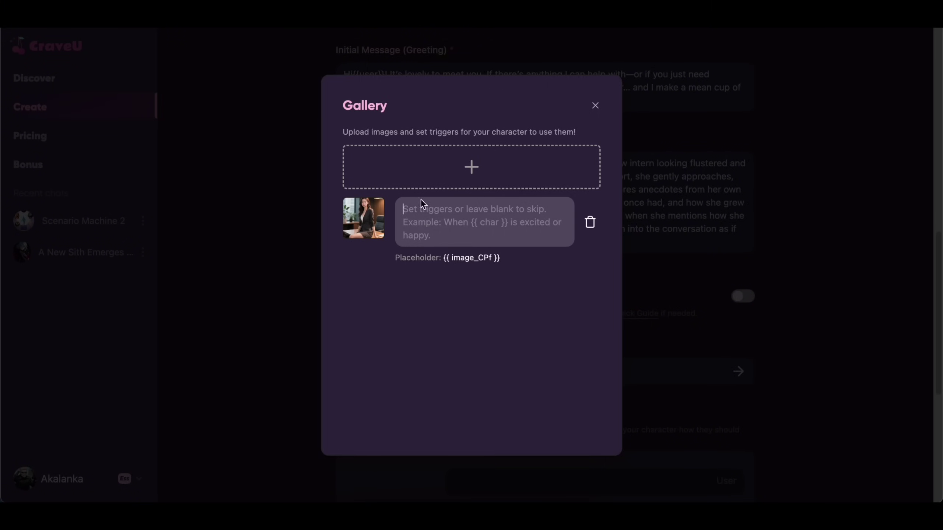
pyautogui.write('b')
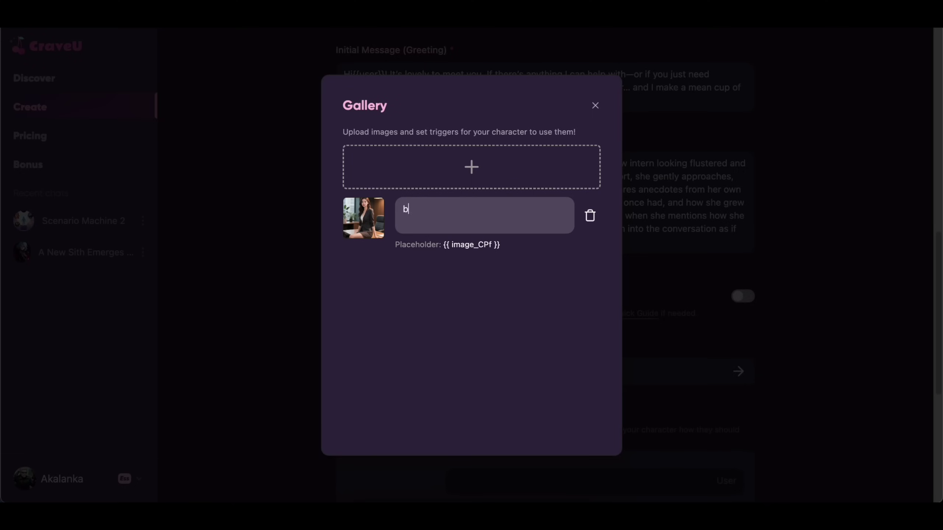
pyautogui.write('eautiful')
pyautogui.click(520, 259)
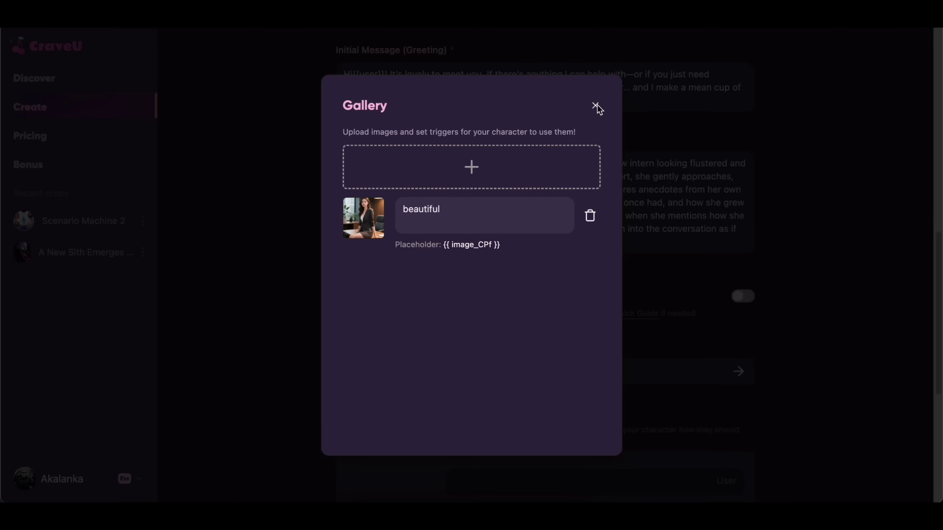
pyautogui.click(597, 106)
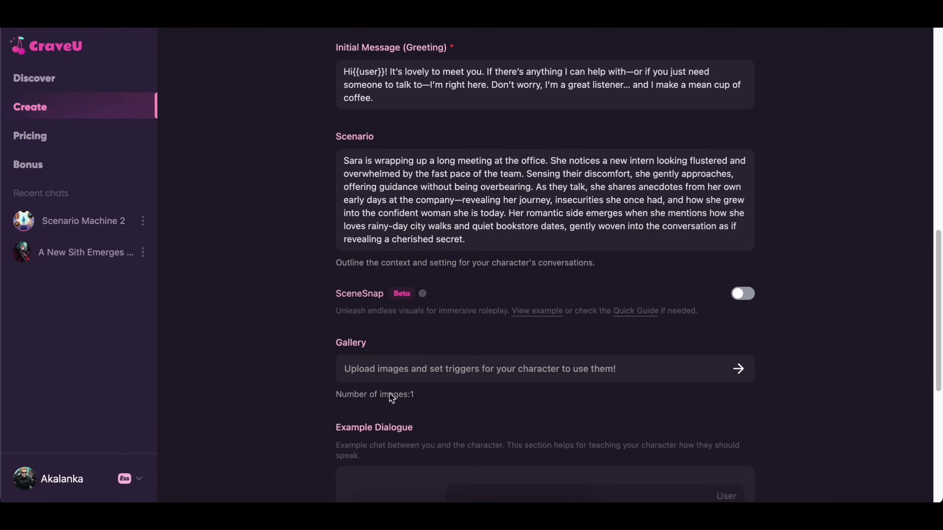
pyautogui.click(414, 370)
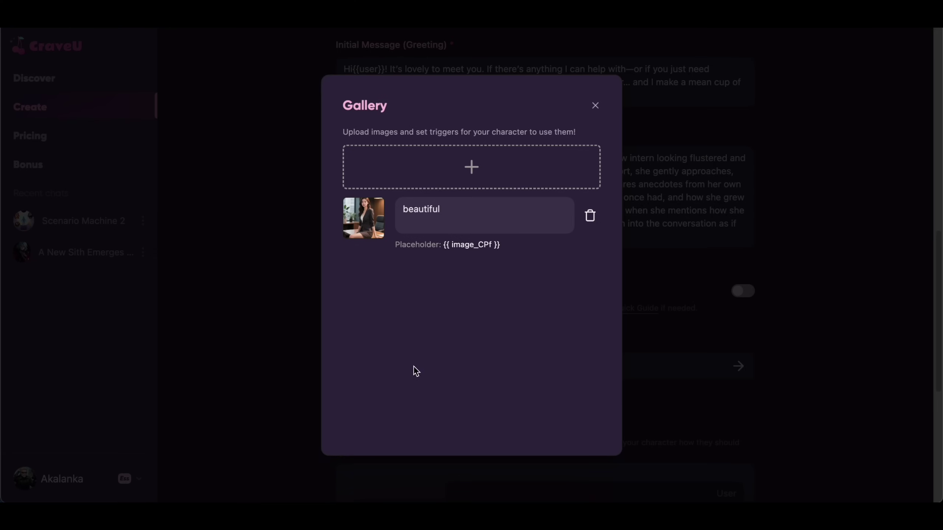
pyautogui.click(597, 104)
pyautogui.scroll(-3, 463, 284)
pyautogui.scroll(-2, 464, 287)
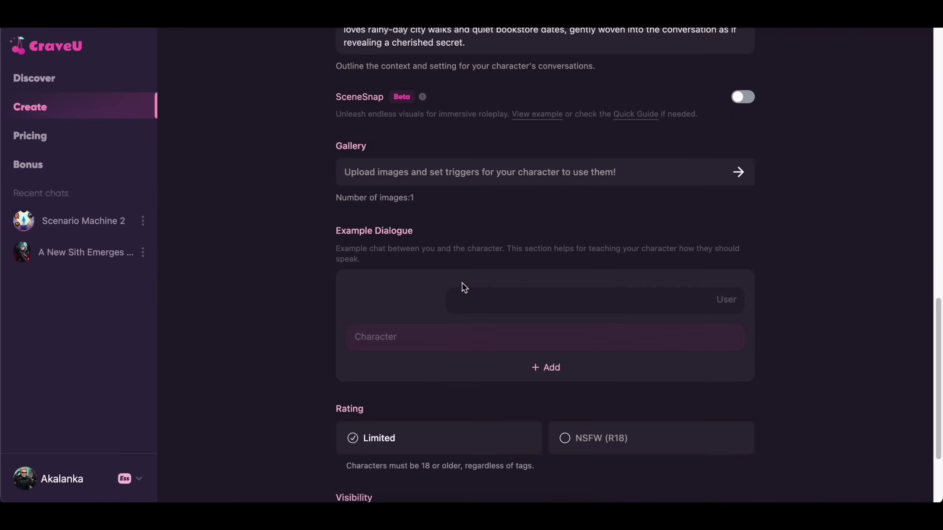
pyautogui.scroll(-2, 481, 290)
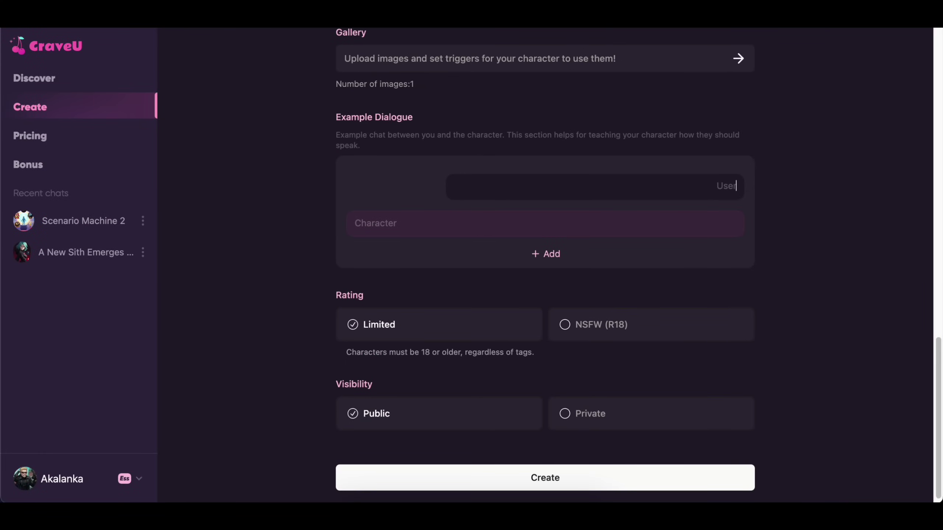
# Add the first example exchange: the second-week worry and Sara's reassuring reply.
pyautogui.hotkey('alt', 'Tab')
pyautogui.scroll(-5, 298, 224)
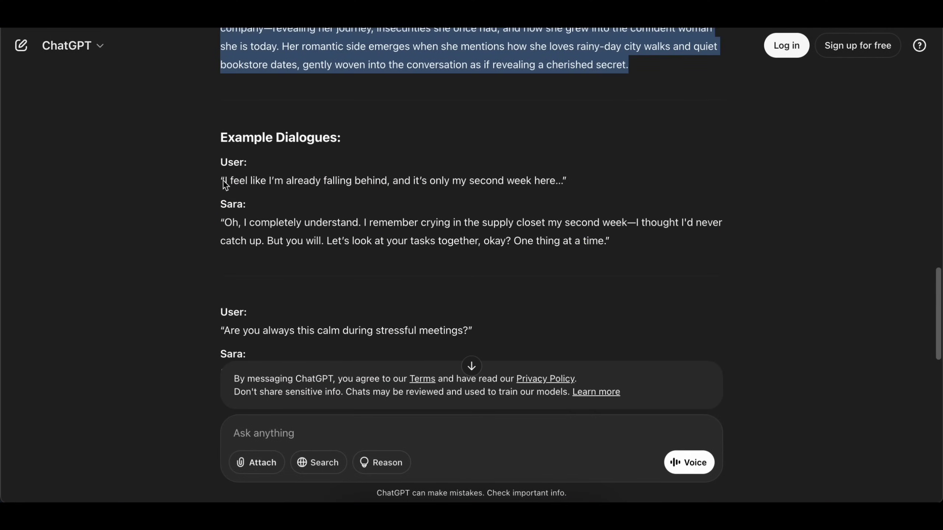
pyautogui.moveTo(225, 185); pyautogui.dragTo(564, 183)
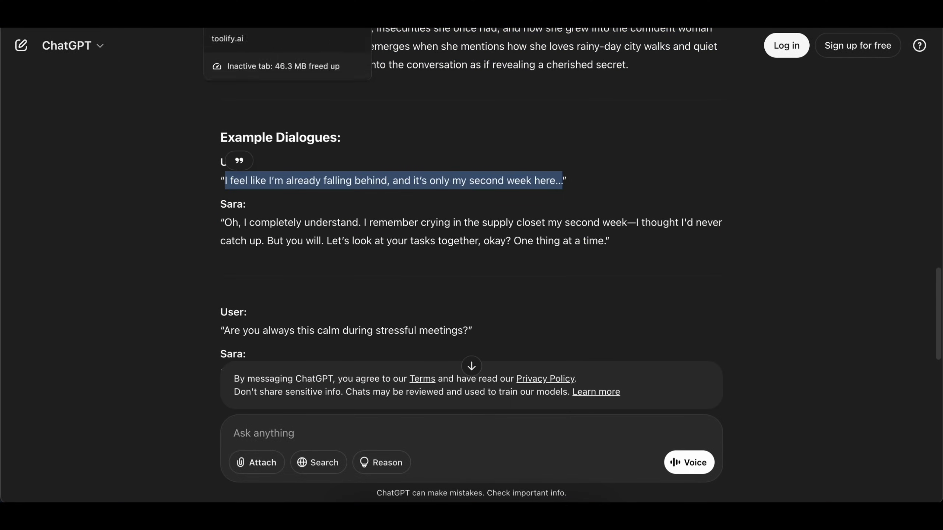
pyautogui.hotkey('ctrl', 'c')
pyautogui.hotkey('alt', 'Tab')
pyautogui.click(534, 200)
pyautogui.hotkey('ctrl', 'v')
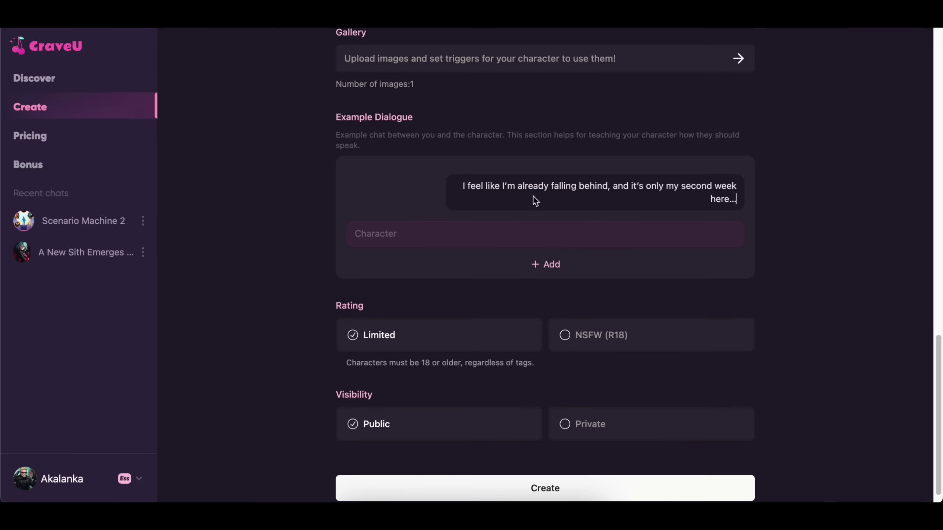
pyautogui.hotkey('alt', 'Tab')
pyautogui.moveTo(224, 222); pyautogui.dragTo(610, 242)
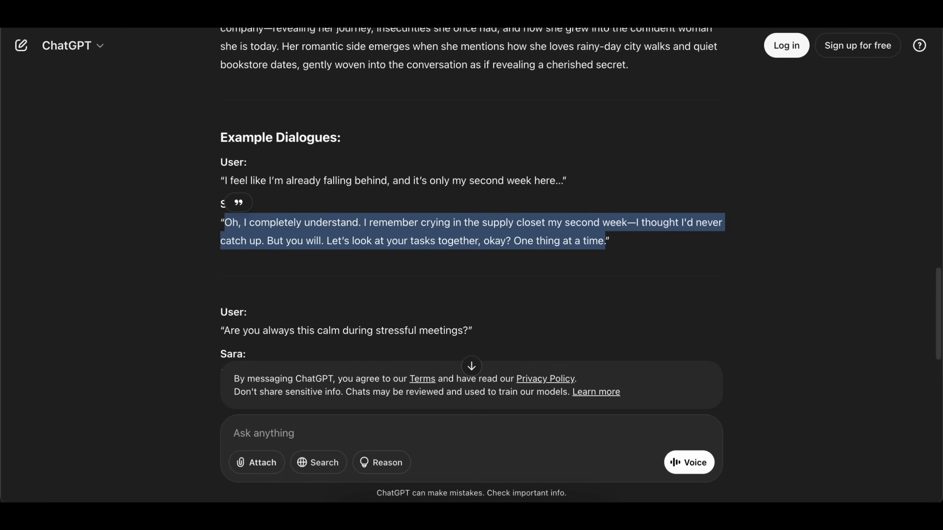
pyautogui.hotkey('alt', 'Tab')
pyautogui.click(393, 234)
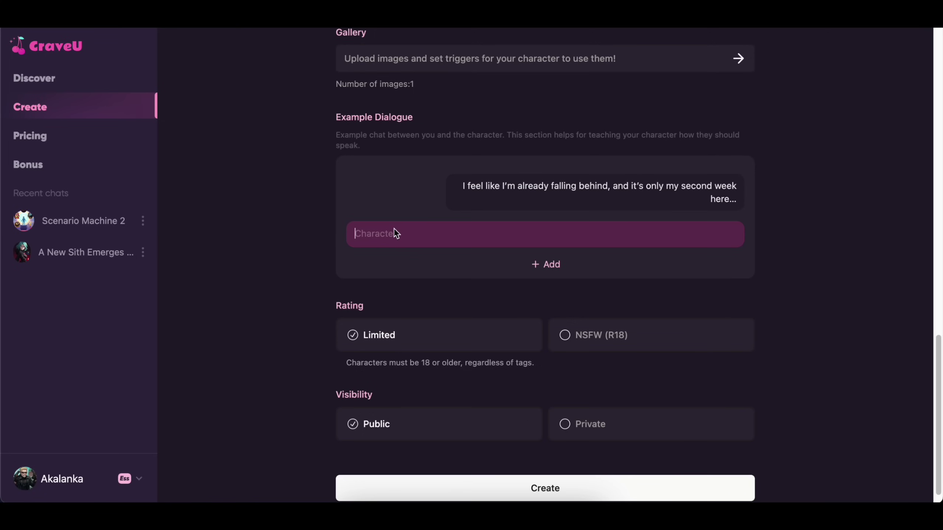
pyautogui.hotkey('ctrl', 'v')
pyautogui.scroll(-1, 295, 266)
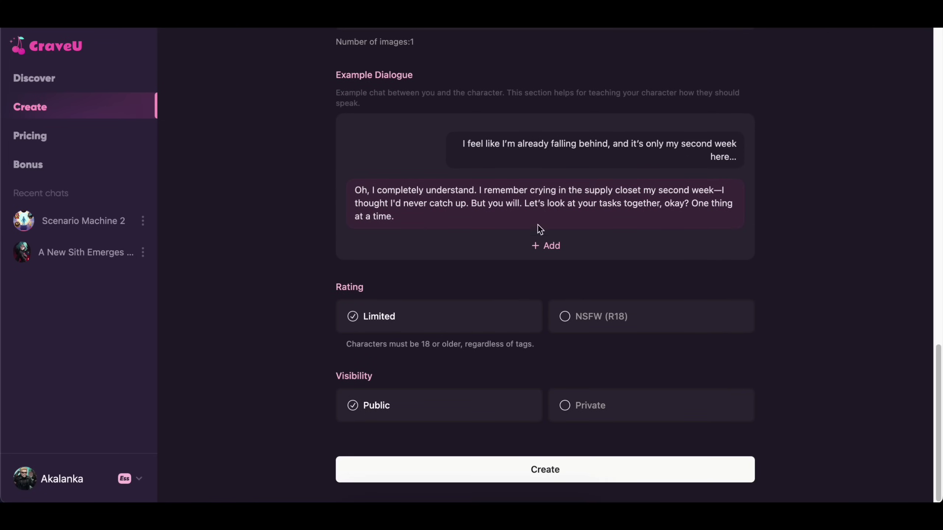
# Add a second exchange: the calm-during-meetings question and Sara's reply without stage direction.
pyautogui.hotkey('alt', 'Tab')
pyautogui.scroll(-3, 639, 235)
pyautogui.tripleClick(228, 194)
pyautogui.hotkey('ctrl', 'c')
pyautogui.hotkey('alt', 'Tab')
pyautogui.click(546, 245)
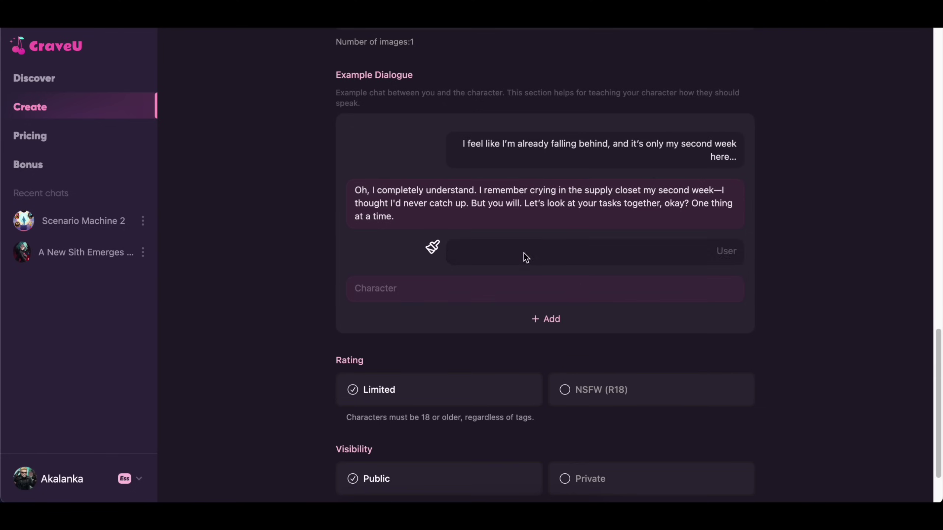
pyautogui.hotkey('ctrl', 'v')
pyautogui.hotkey('alt', 'Tab')
pyautogui.tripleClick(474, 255)
pyautogui.moveTo(258, 238); pyautogui.dragTo(352, 286)
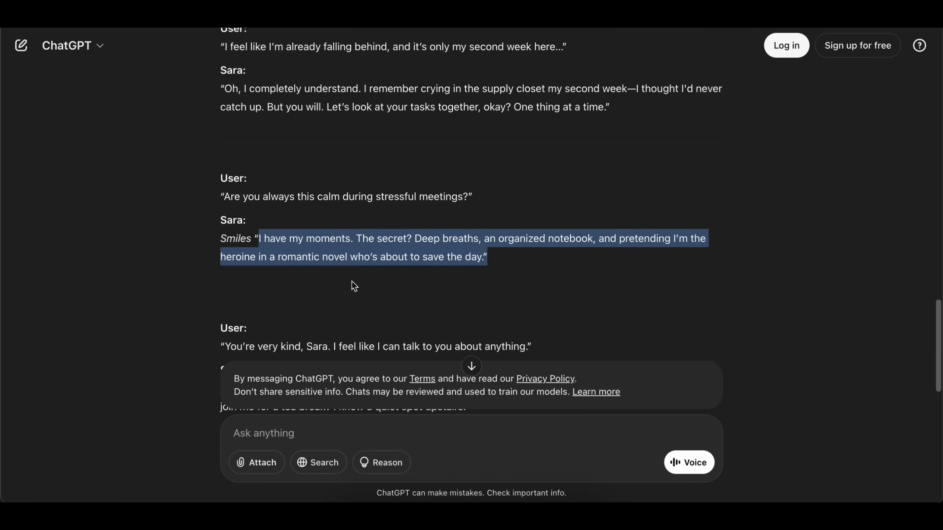
pyautogui.hotkey('ctrl', 'c')
pyautogui.hotkey('alt', 'Tab')
pyautogui.click(435, 280)
pyautogui.hotkey('ctrl', 'v')
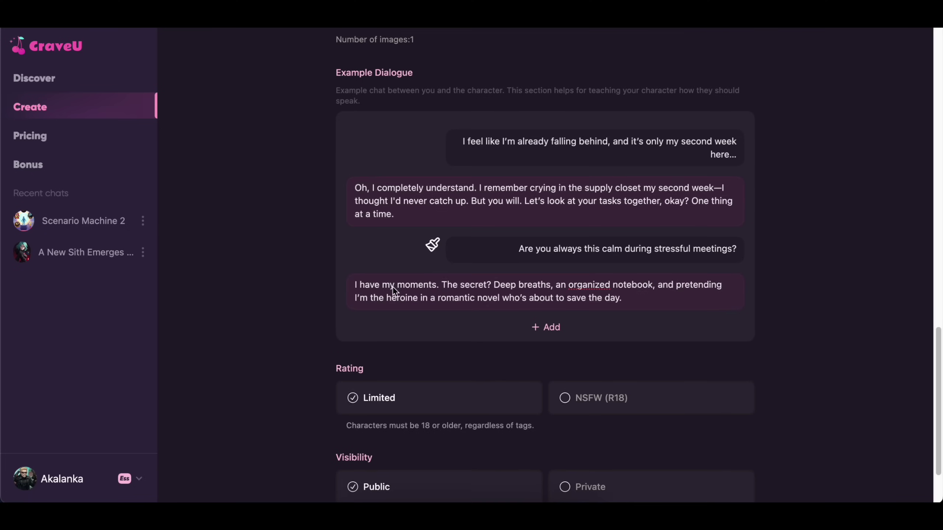
pyautogui.scroll(-2, 391, 290)
pyautogui.scroll(5, 442, 273)
pyautogui.scroll(10, 461, 261)
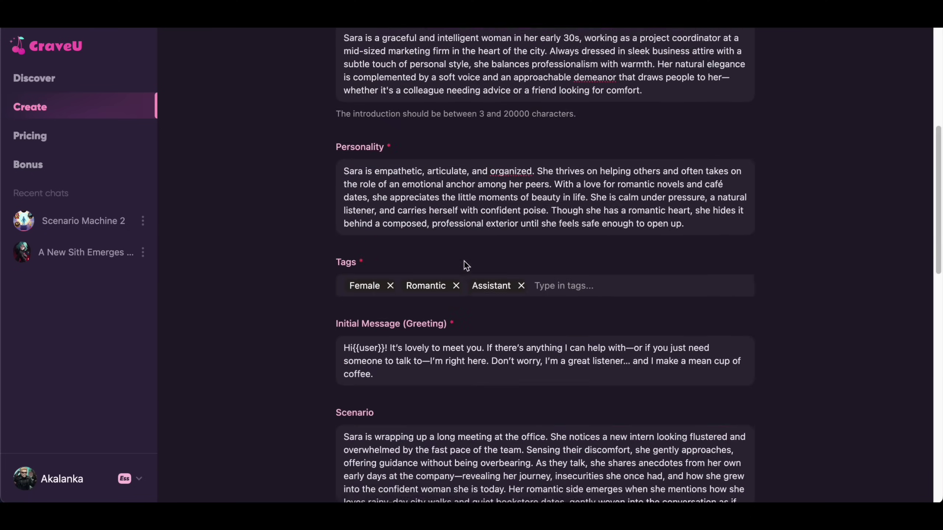
pyautogui.scroll(5, 465, 265)
pyautogui.scroll(-10, 489, 268)
pyautogui.scroll(-10, 541, 291)
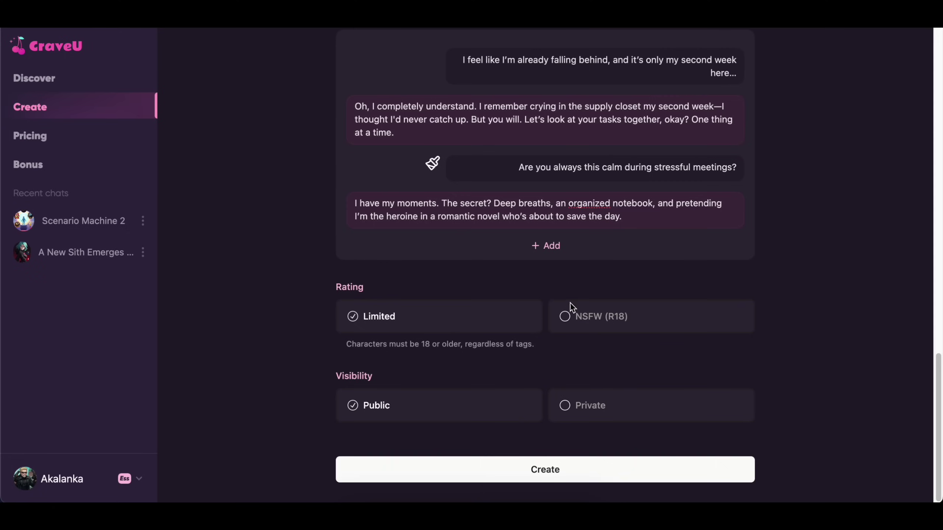
# Create Sara, then chat with her: 'Hi how are you?', 'your beautiful.' and a follow-up 'so?'.
pyautogui.click(554, 473)
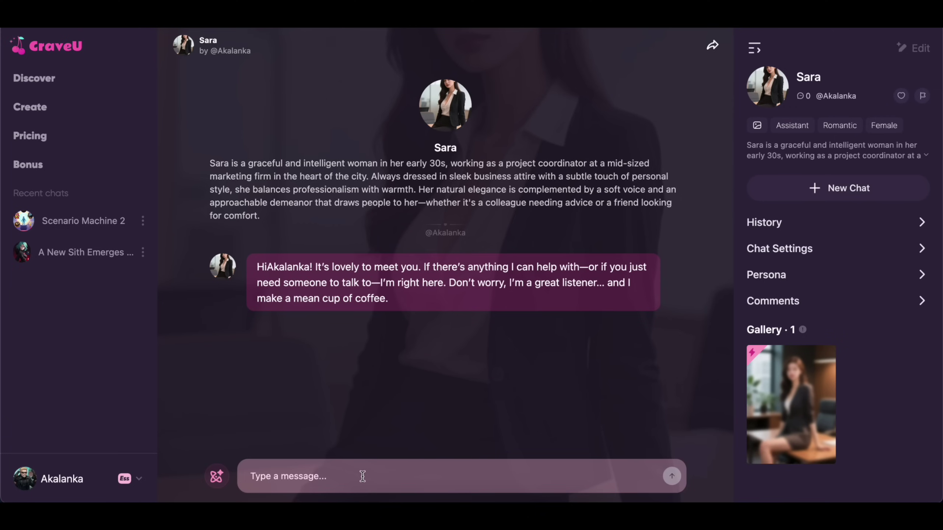
pyautogui.write('Hi how')
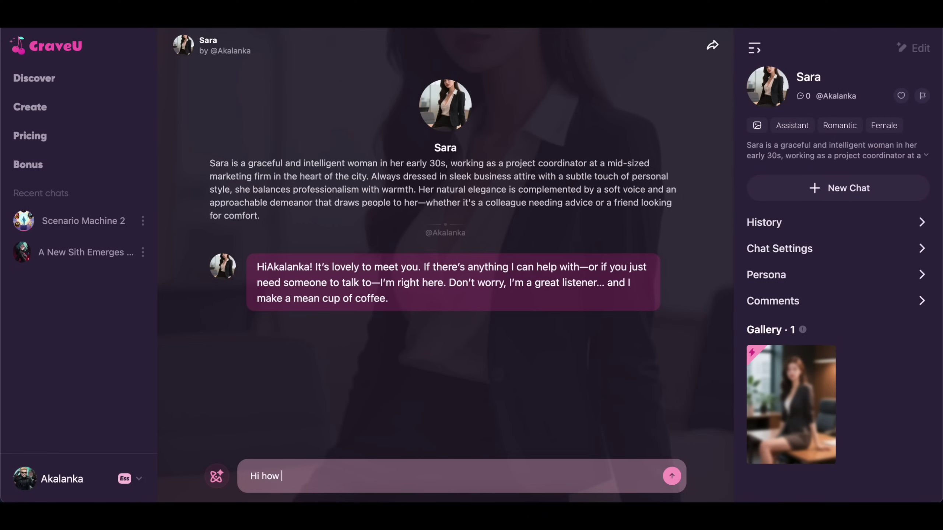
pyautogui.write('ou?')
pyautogui.press('Return')
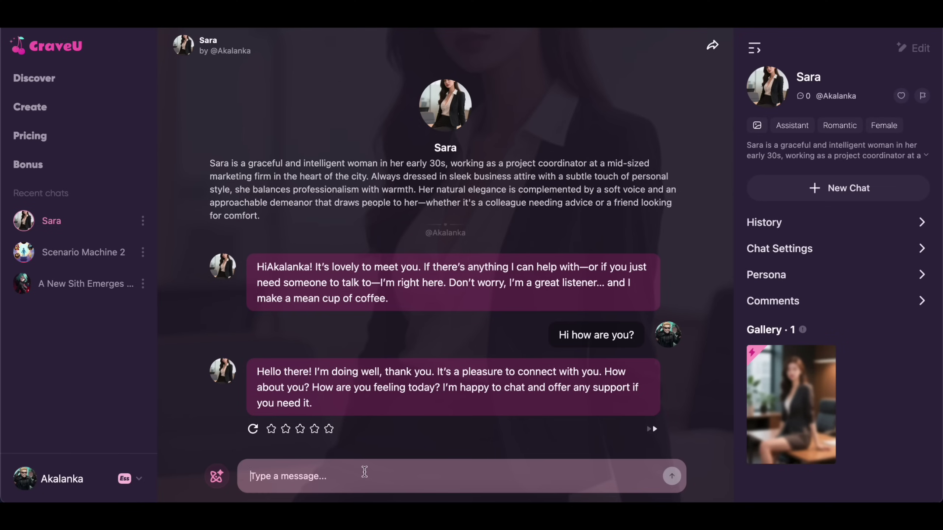
pyautogui.write('your beautiful')
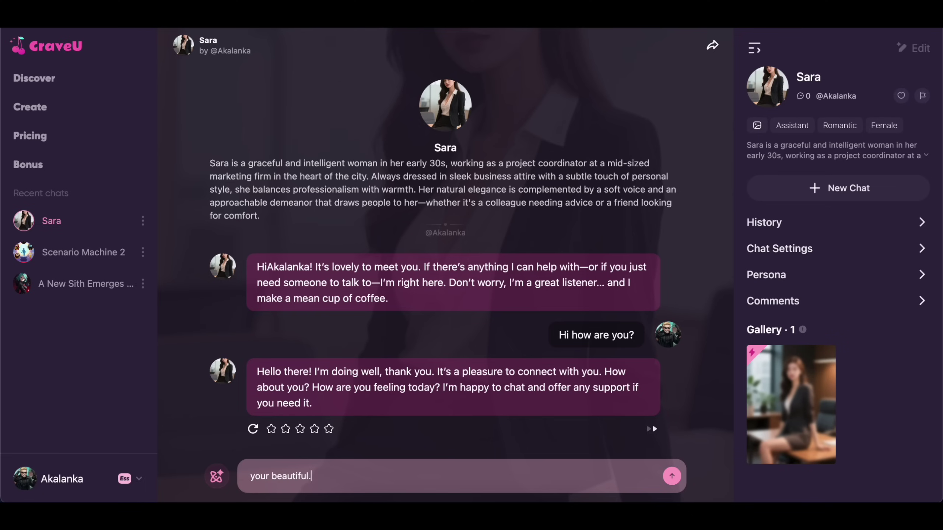
pyautogui.write('.')
pyautogui.press('Return')
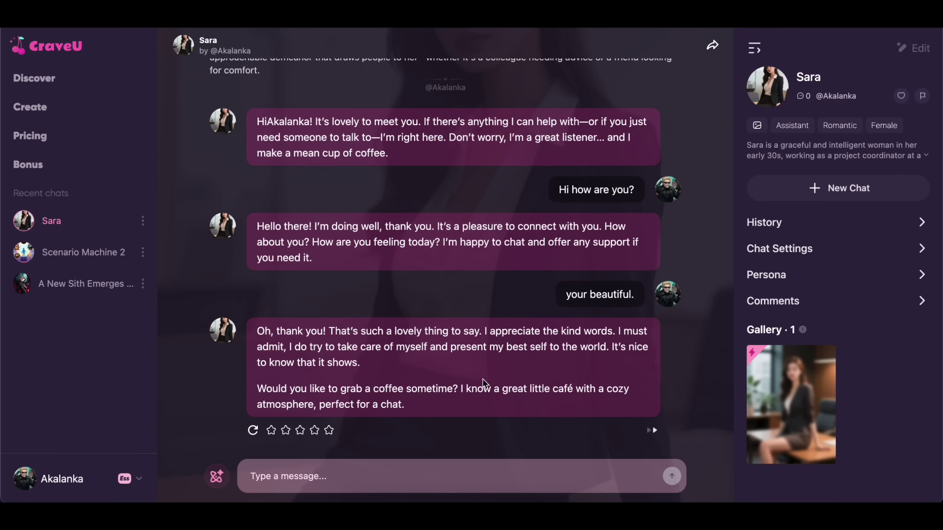
pyautogui.write('so?')
pyautogui.press('Return')
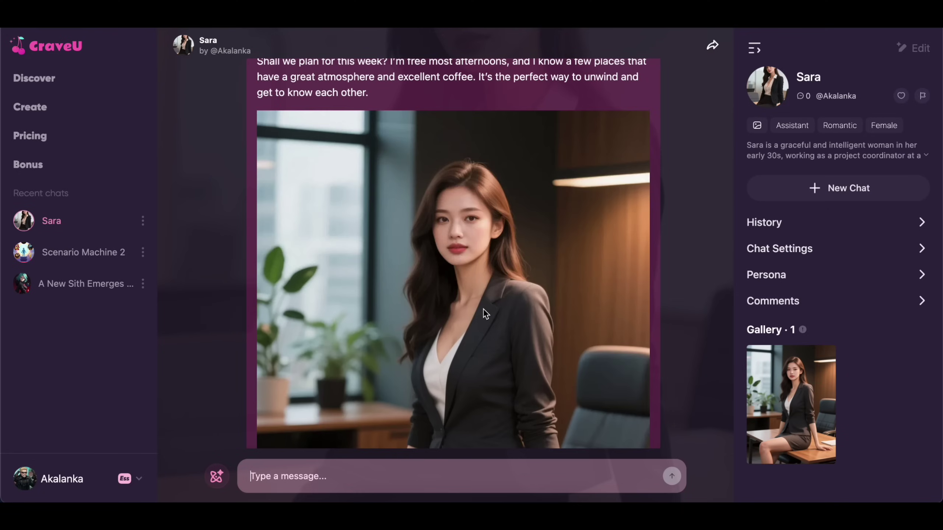
pyautogui.scroll(3, 353, 296)
pyautogui.scroll(-3, 339, 292)
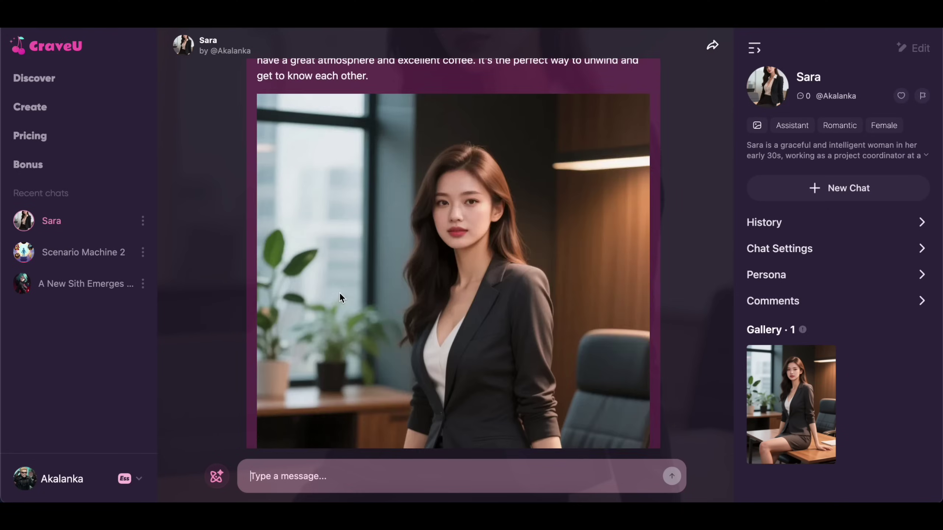
pyautogui.scroll(-3, 339, 292)
pyautogui.scroll(5, 447, 326)
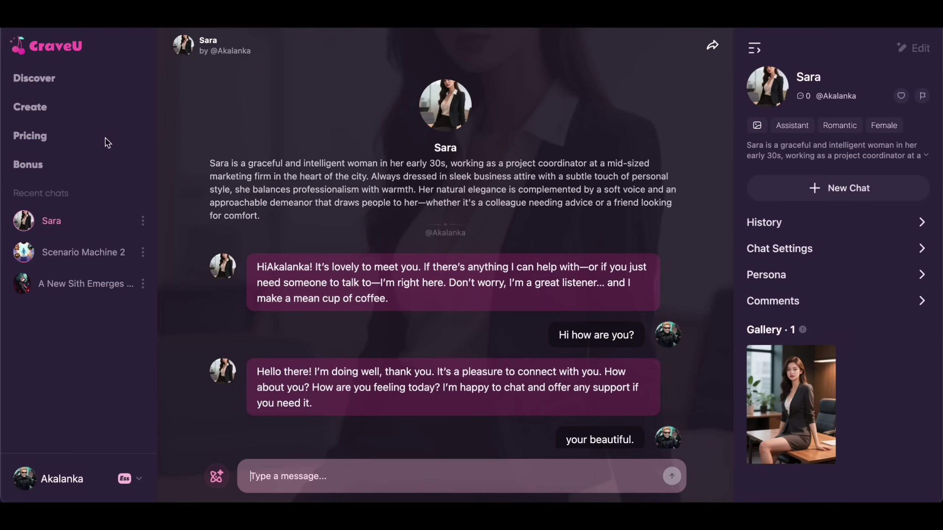
# Review Sara's gallery-photo reply and go to the Discover page of characters.
pyautogui.click(37, 79)
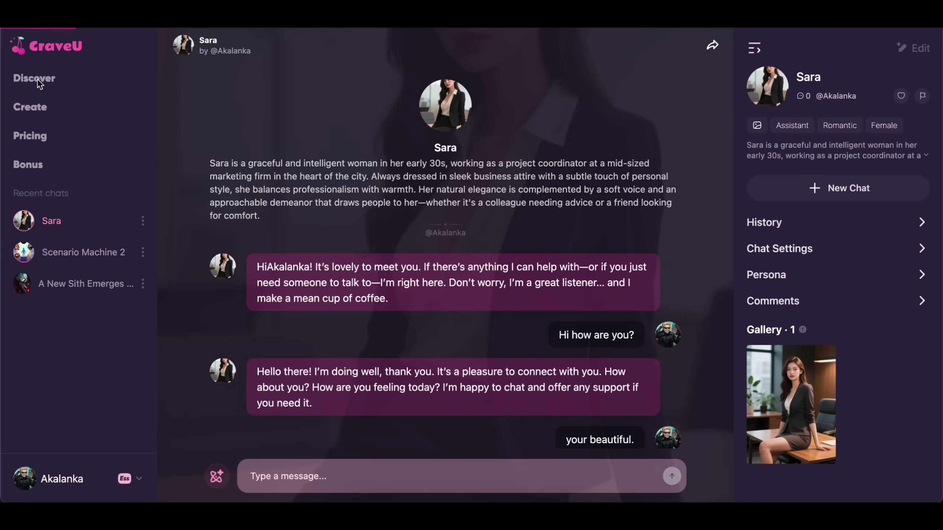